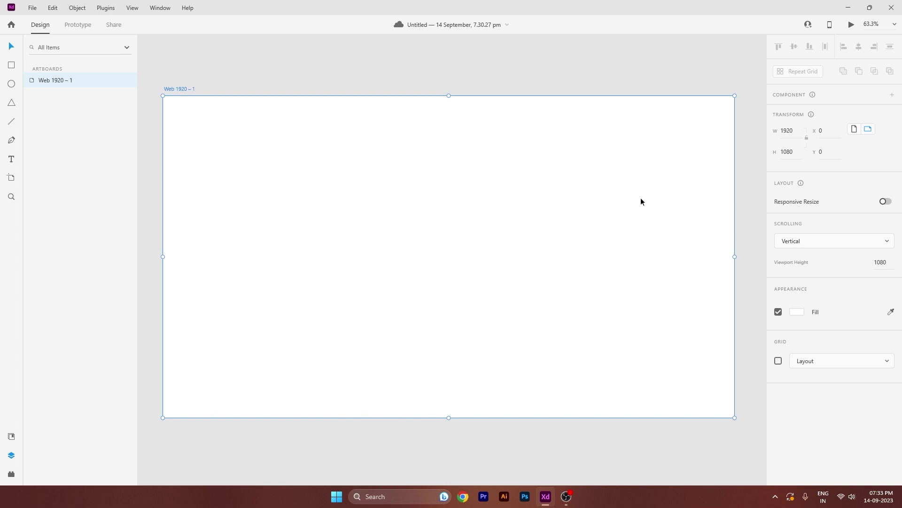
Draw a borderless, red-filled rectangle about 582 by 104 px in the middle of the artboard
drag(445, 68, 449, 72)
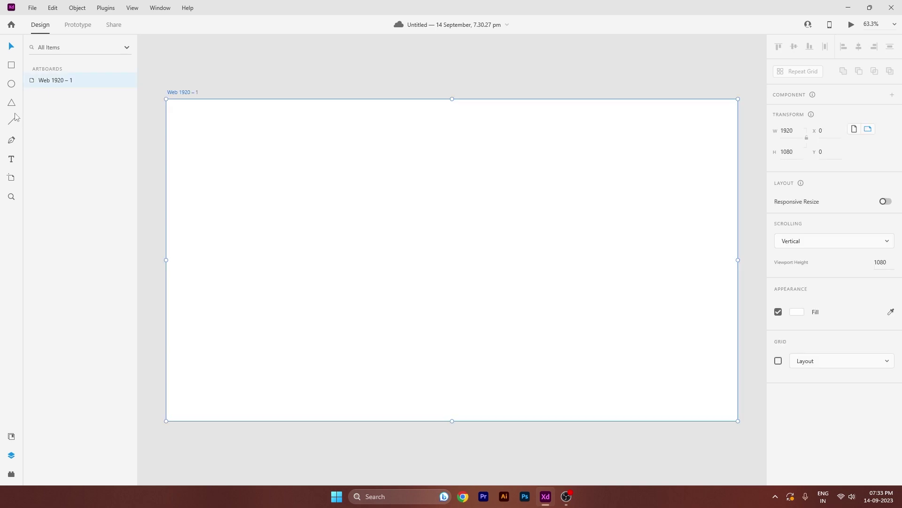
mouse_move(307, 231)
mouse_down()
mouse_move(459, 267)
mouse_move(482, 264)
mouse_up()
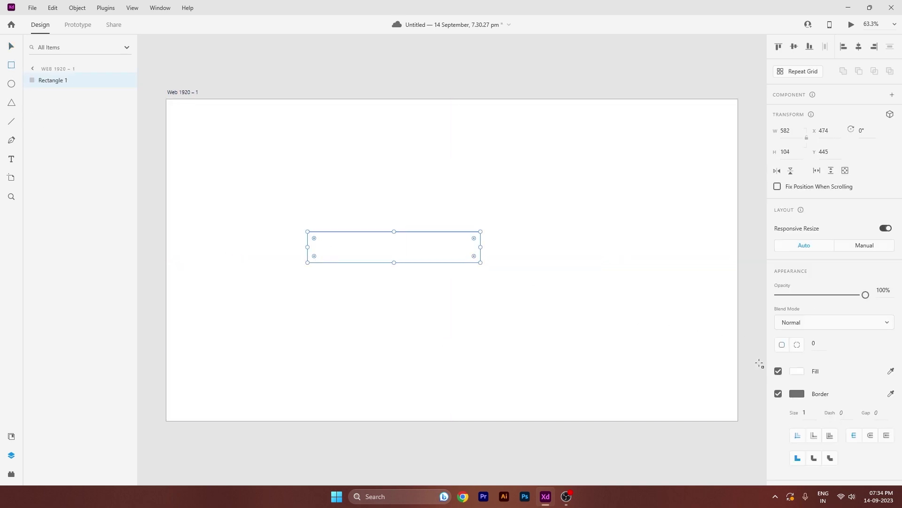
click(778, 393)
click(797, 371)
click(731, 331)
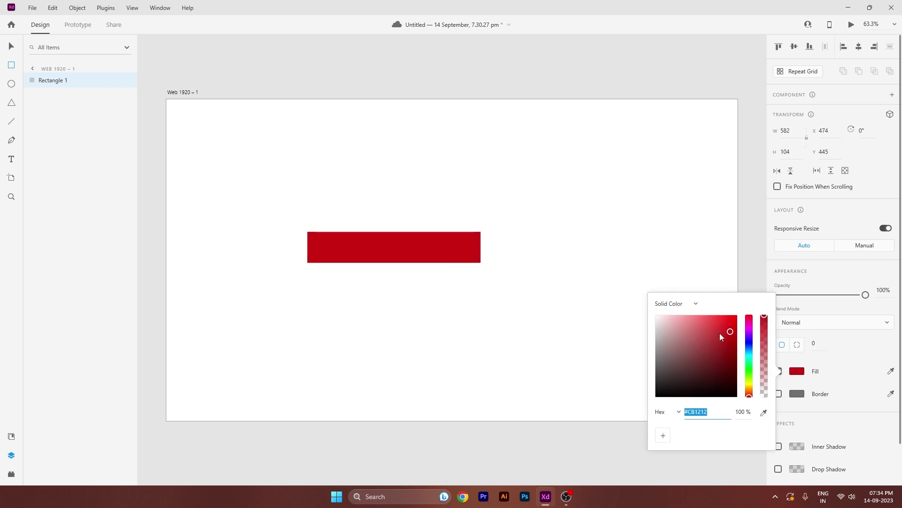
Round the red rectangle's corners fully into a pill shape with a radius of 52
scroll(353, 246, up, 5)
key(v)
click(292, 218)
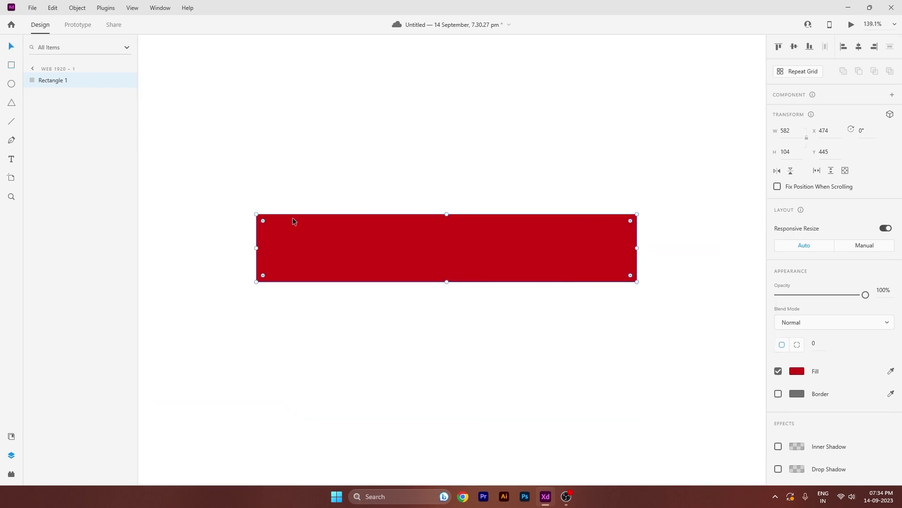
drag(263, 221, 326, 250)
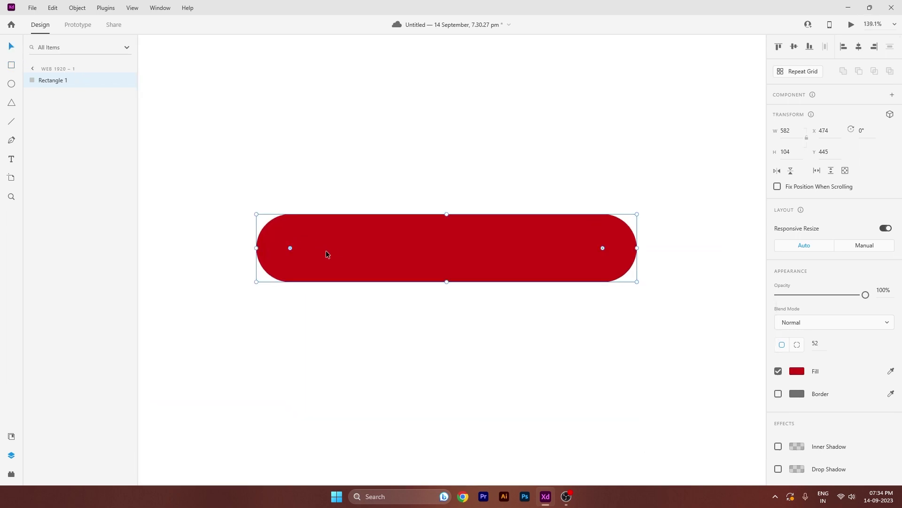
Add the text "Call Now" and place it on the red pill shape
click(346, 171)
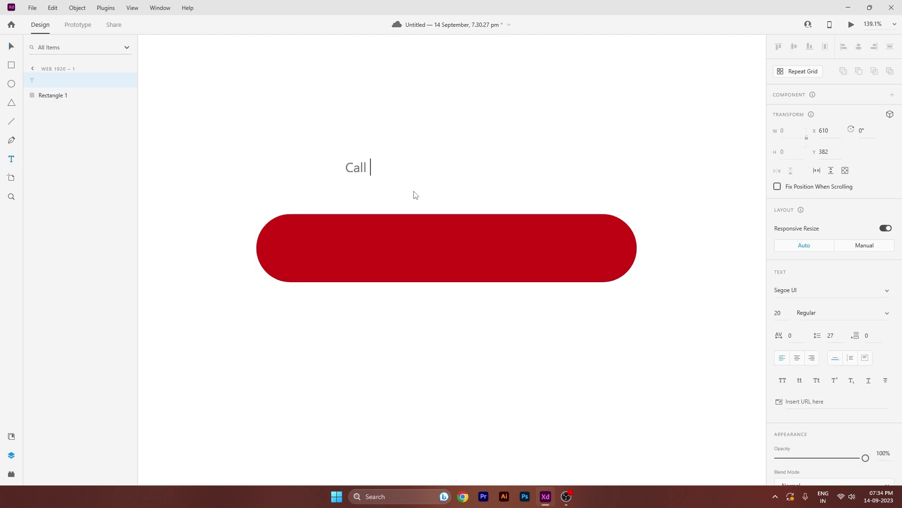
text(Call Now)
key(Escape)
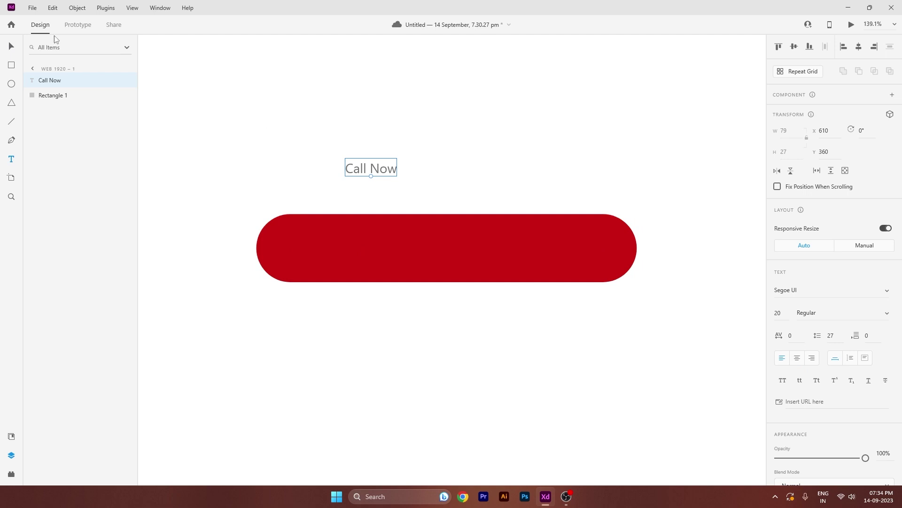
drag(370, 160, 442, 245)
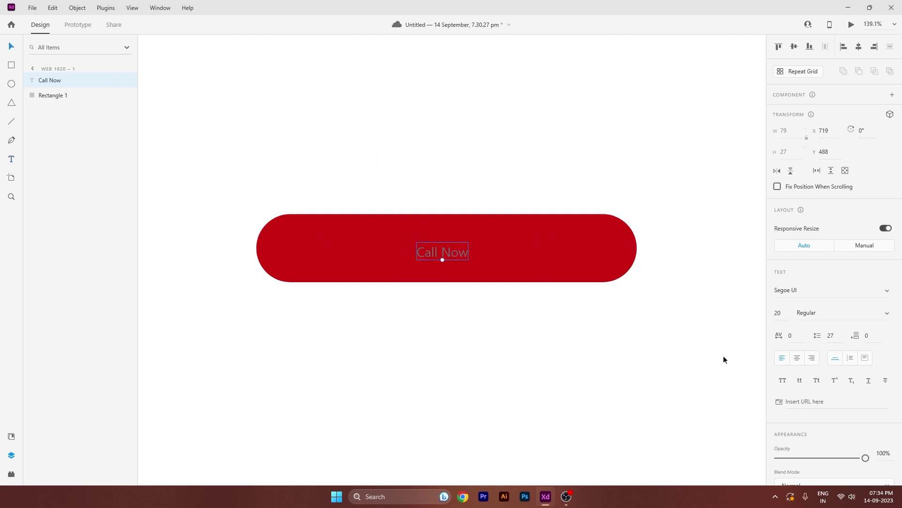
Format the "Call Now" label in white, size 37, Bold
scroll(832, 329, down, 4)
click(797, 325)
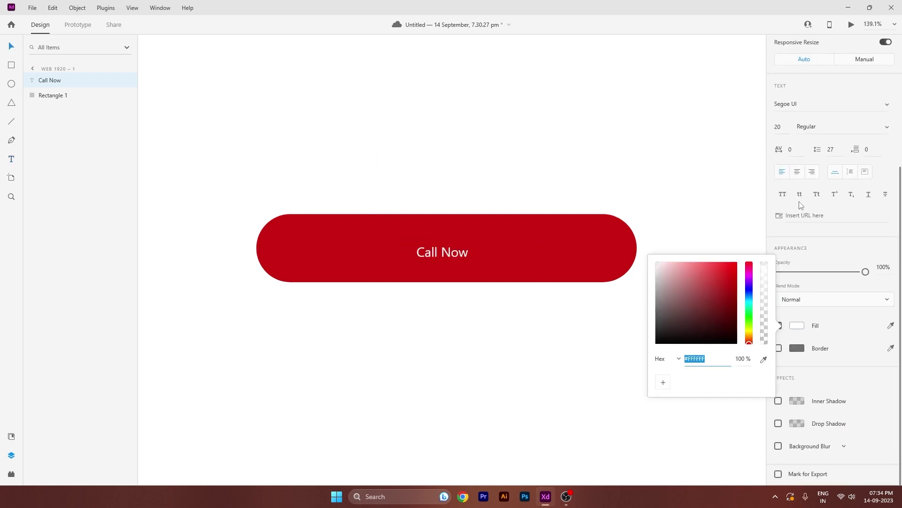
click(788, 129)
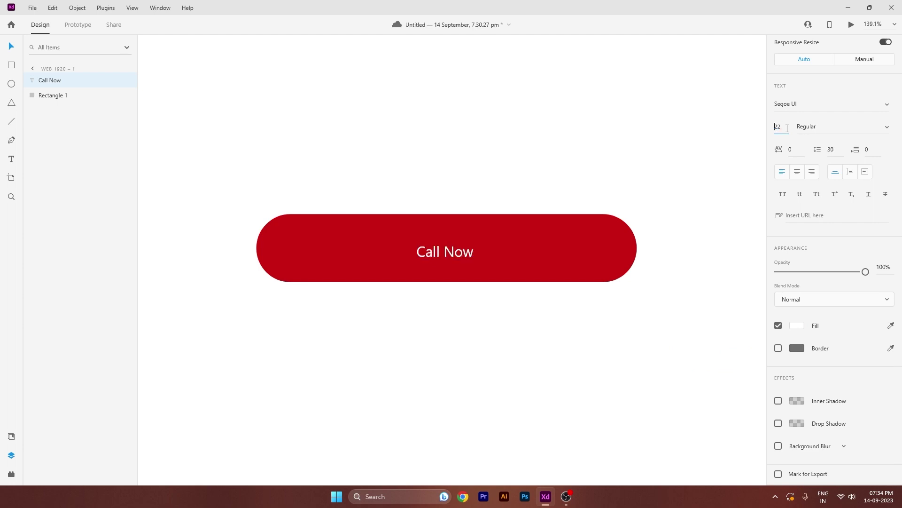
text(37)
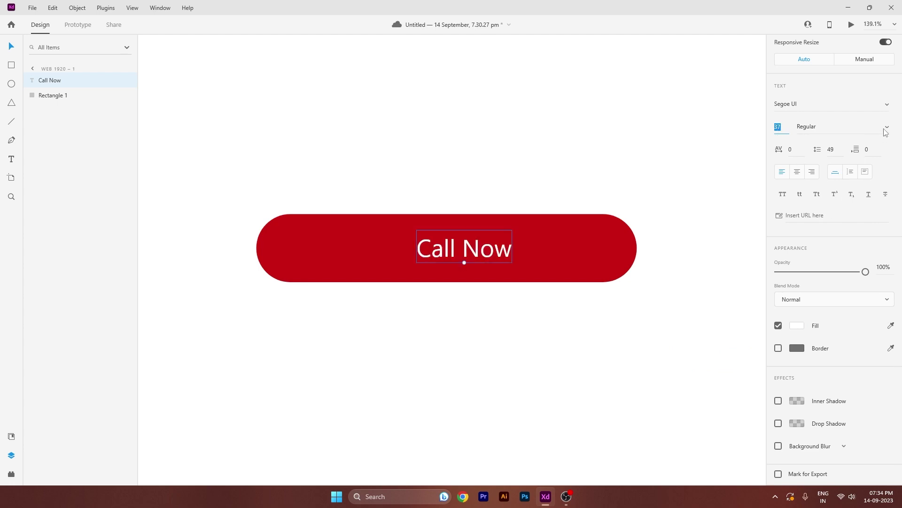
click(885, 127)
click(834, 165)
click(425, 210)
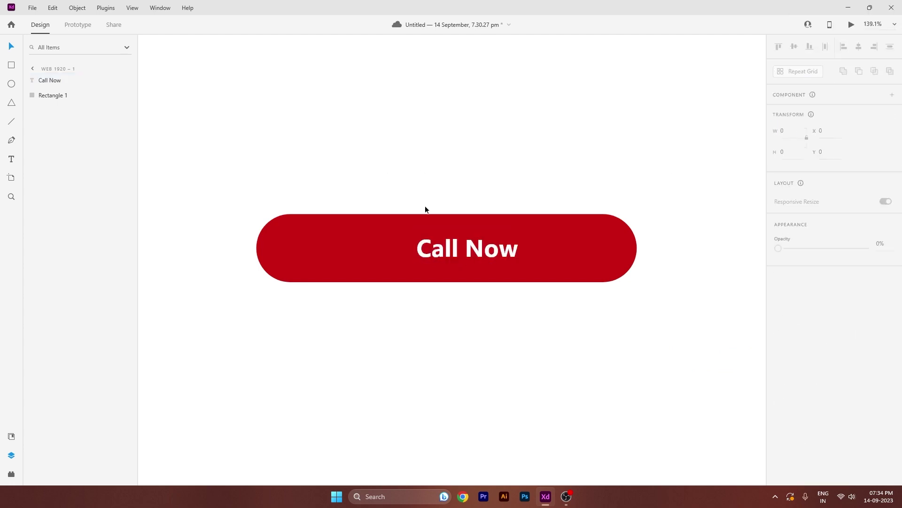
Center the "Call Now" label on the red pill shape
scroll(425, 206, down, 3)
drag(395, 183, 487, 281)
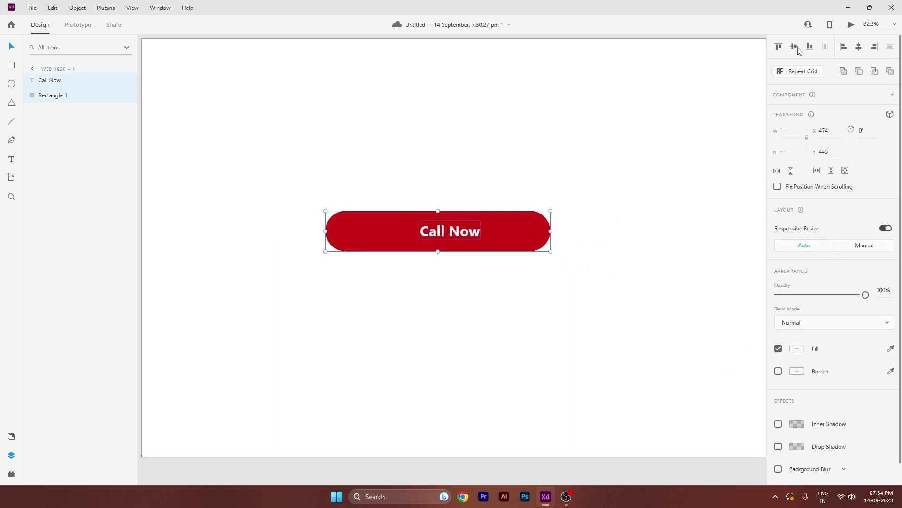
click(859, 47)
click(610, 179)
Shrink the red pill shape to about 508 wide and 90 high, narrowing it evenly from both sides
click(543, 235)
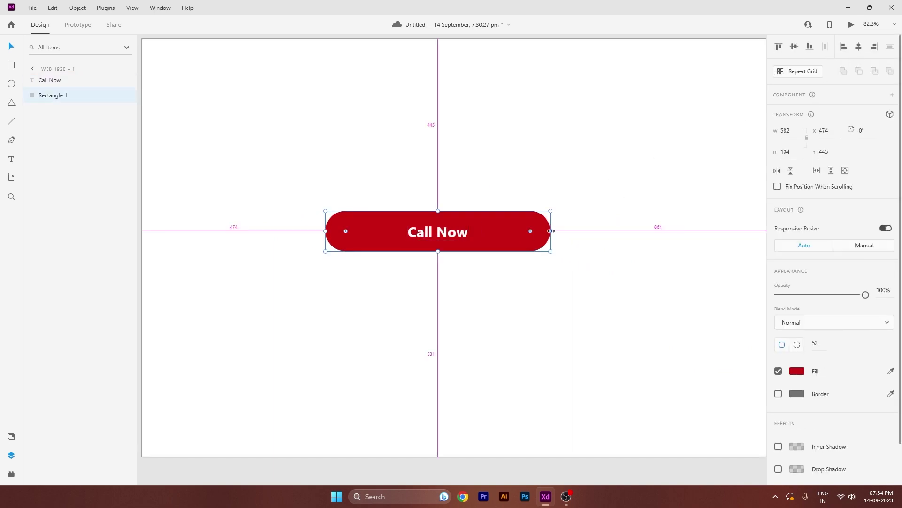
drag(551, 231, 536, 236)
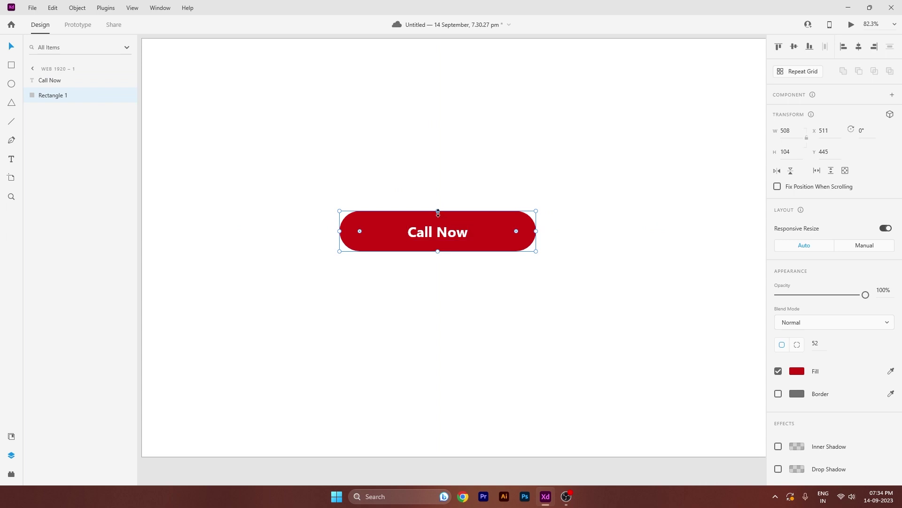
drag(438, 212, 438, 218)
Change the "Call Now" label's font weight to Semibold
click(437, 231)
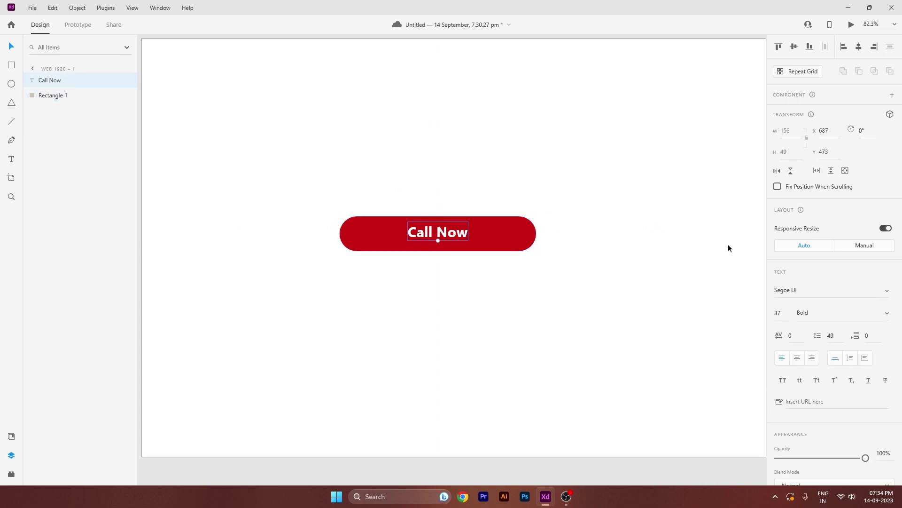
click(883, 313)
click(845, 237)
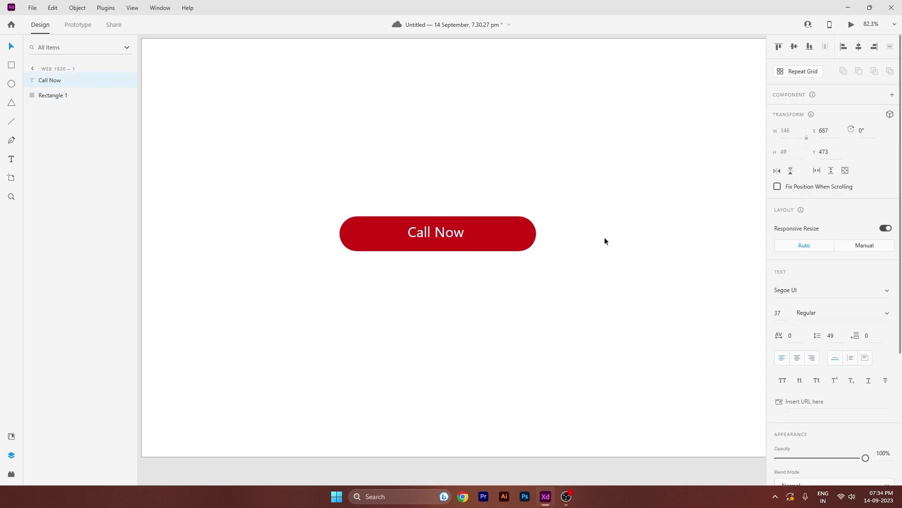
click(887, 314)
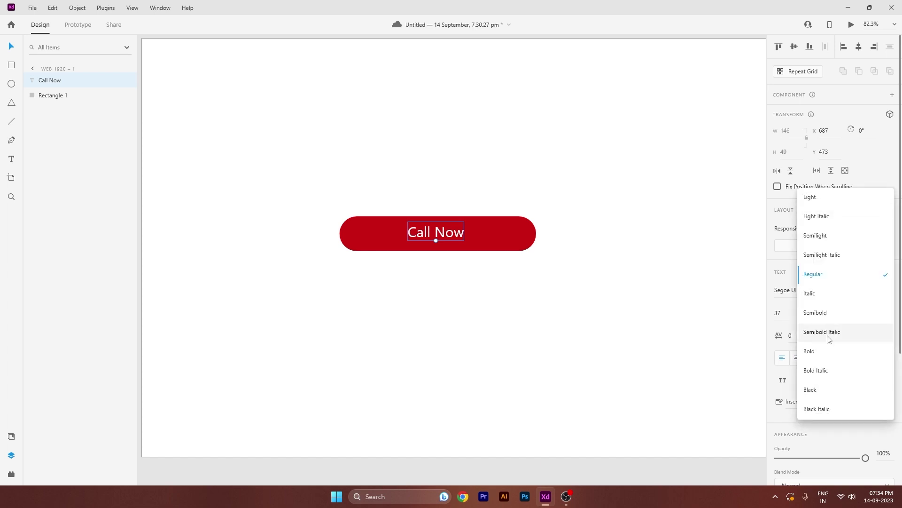
click(828, 312)
Realign the label and the resized pill shape to each other's vertical and horizontal centers
drag(347, 165, 509, 334)
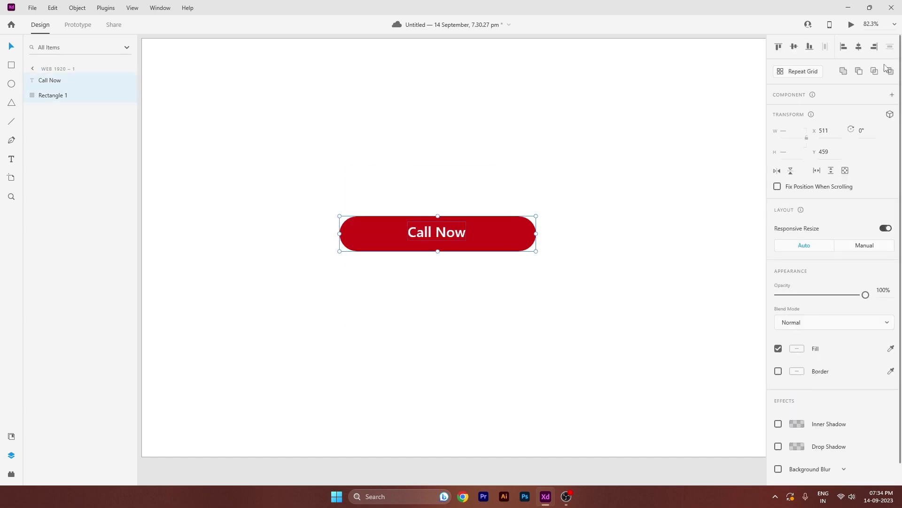
click(793, 50)
click(859, 49)
click(549, 159)
scroll(498, 176, down, 2)
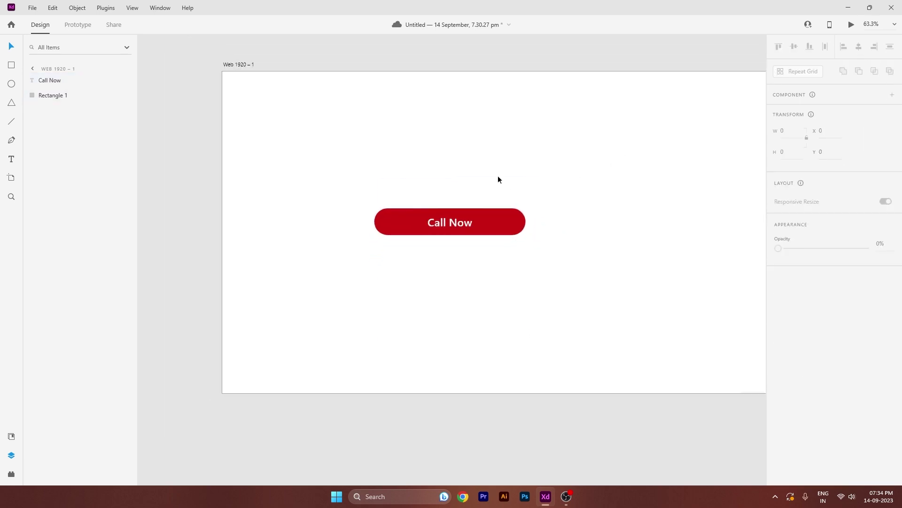
Move the pill shape together with its label to about X 730, Y 394 on the artboard
drag(517, 163, 449, 176)
drag(340, 191, 428, 274)
drag(436, 236, 502, 217)
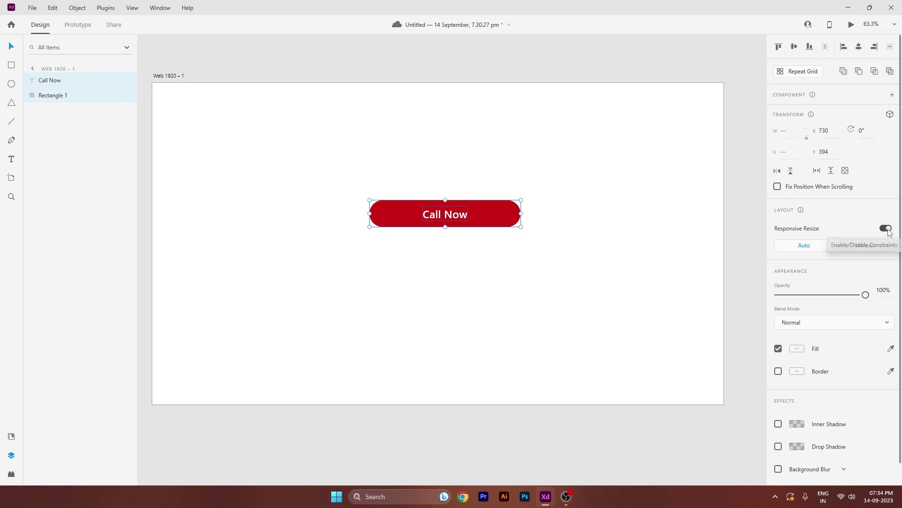
Widen the pill shape and label slightly as one selection with Responsive Resize on, and inspect the label's text settings
drag(522, 214, 533, 248)
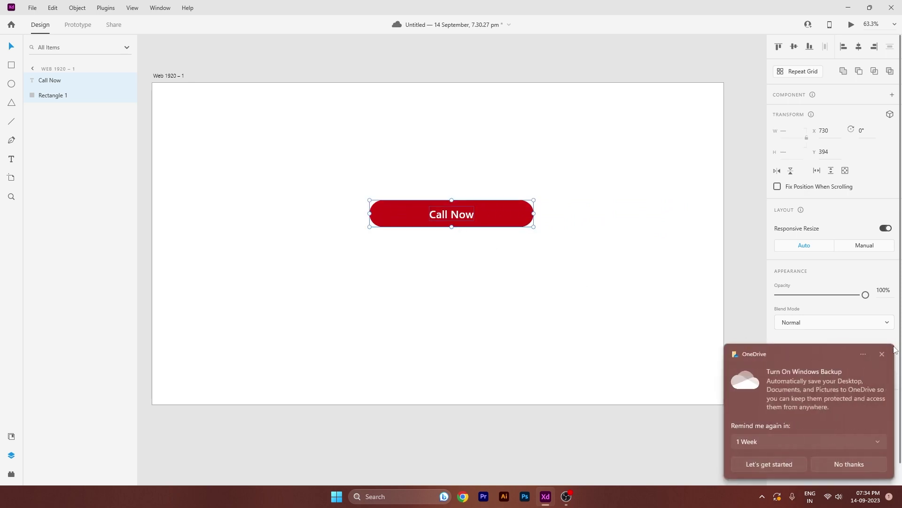
click(501, 302)
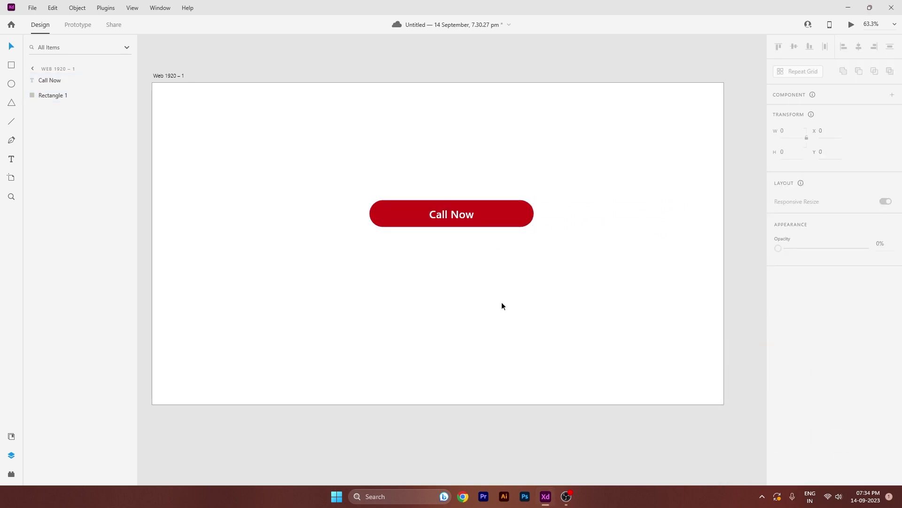
click(446, 217)
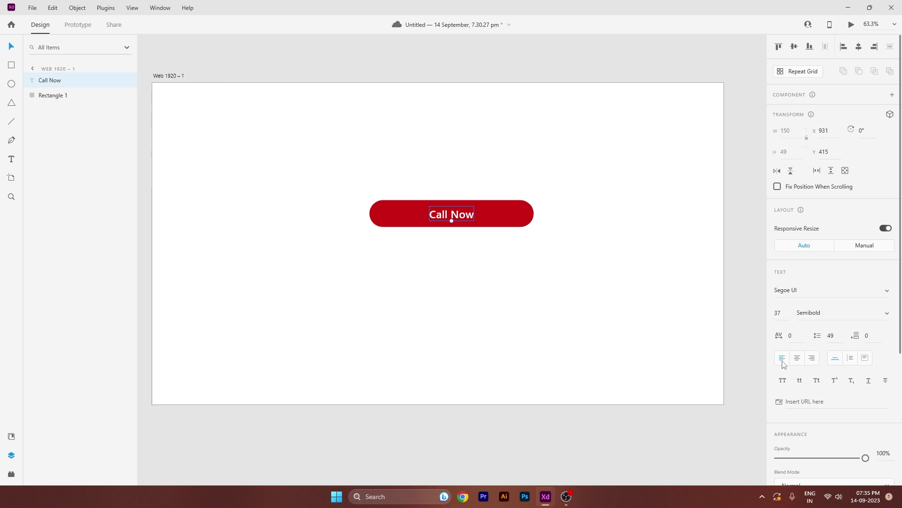
click(602, 308)
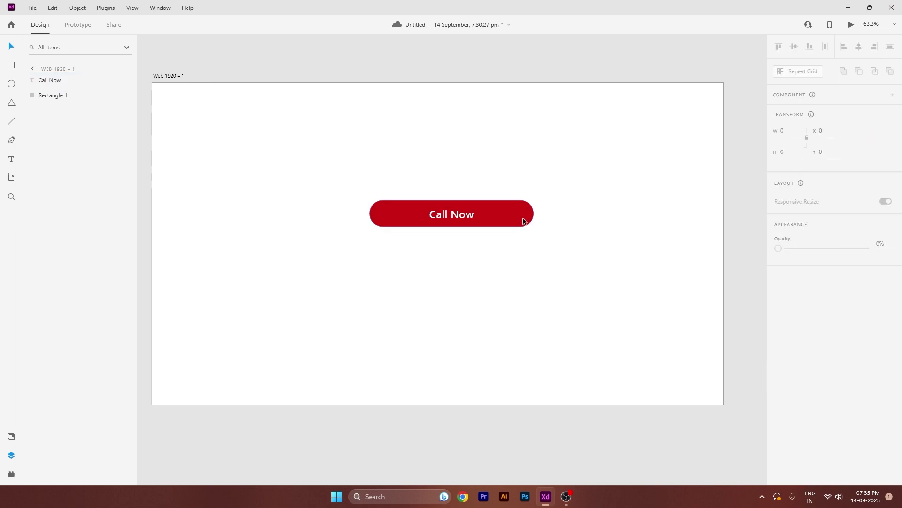
Try narrowing only the red pill shape to about 453 wide, without its label, and undo it
click(528, 216)
drag(535, 215, 507, 220)
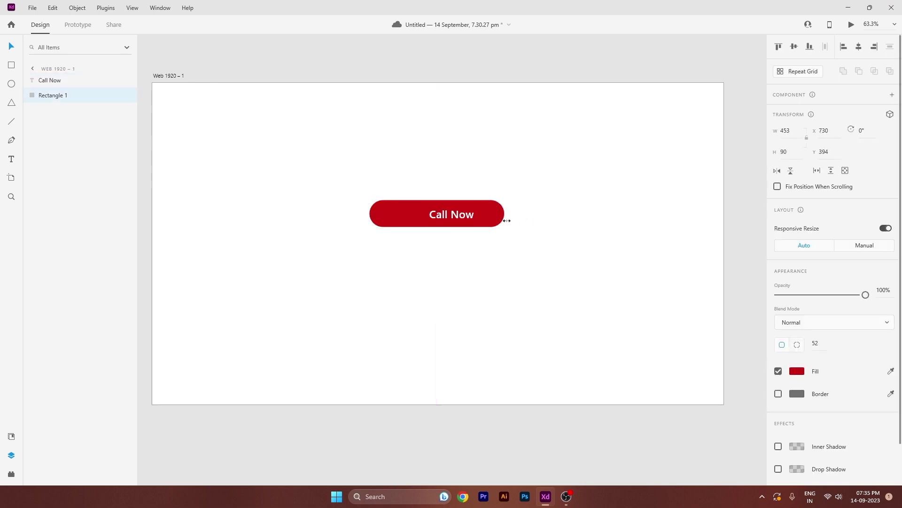
key(ctrl+z)
Stretch the pill shape and label together, and shrink them back, with Responsive Resize on
drag(562, 185, 397, 243)
drag(534, 215, 585, 248)
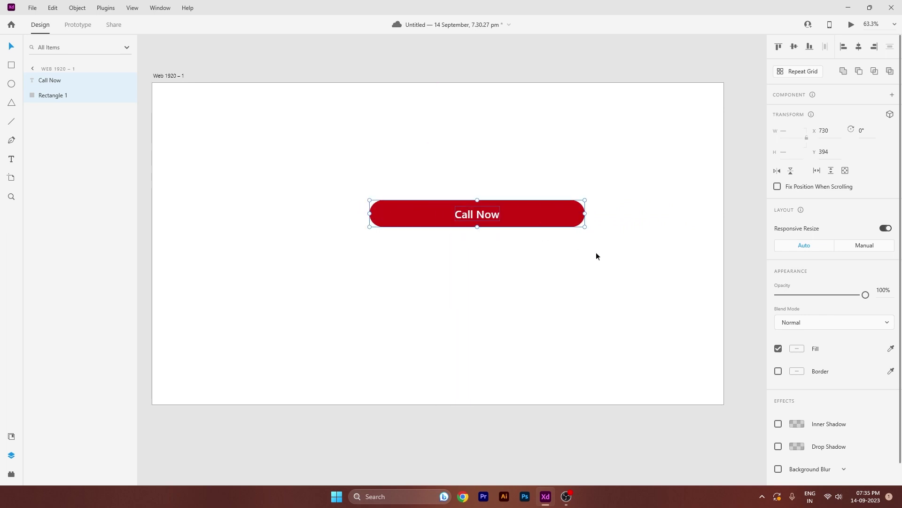
double_click(477, 213)
click(748, 334)
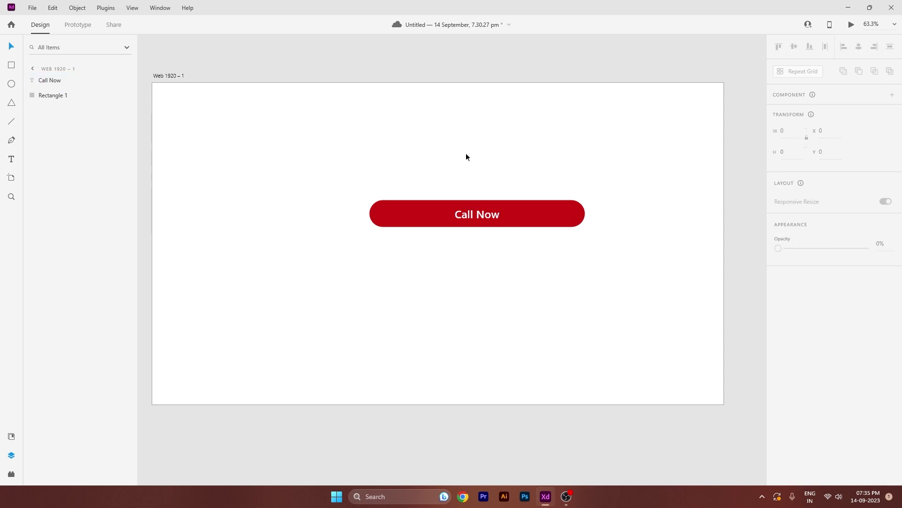
drag(465, 155, 638, 285)
drag(585, 214, 520, 214)
Turn off Responsive Resize, try narrowing and widening the pill shape with its label, and turn Responsive Resize back on
click(886, 229)
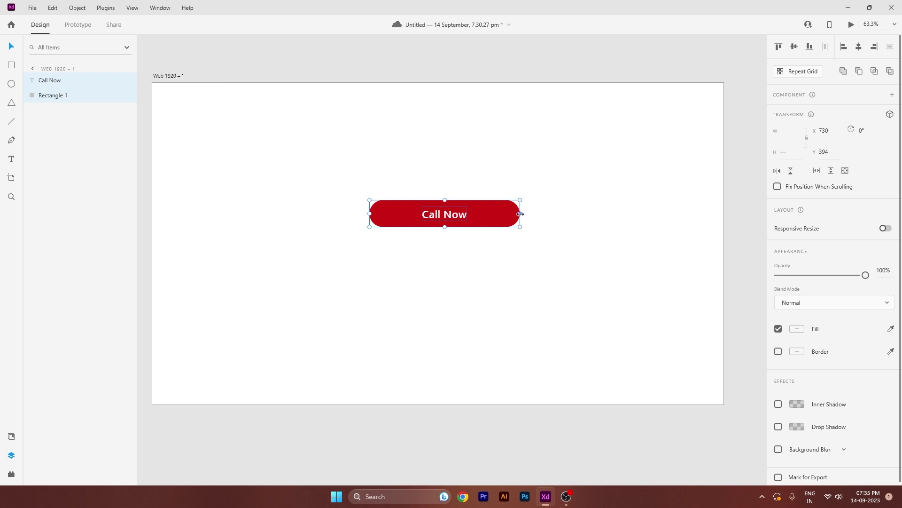
drag(520, 214, 504, 270)
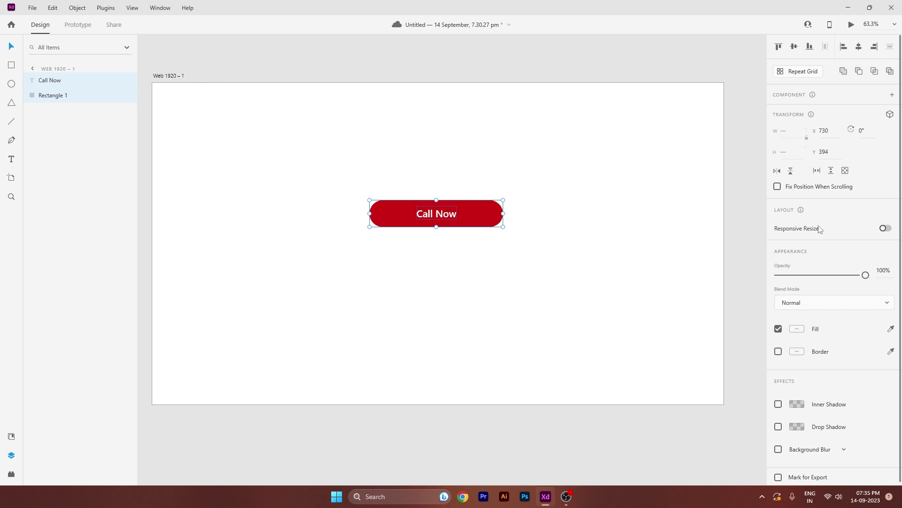
drag(505, 212, 551, 235)
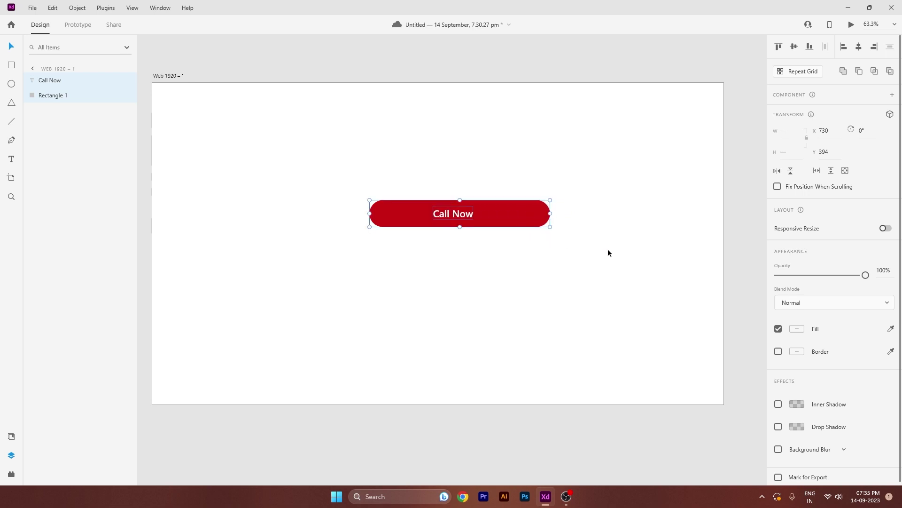
click(884, 229)
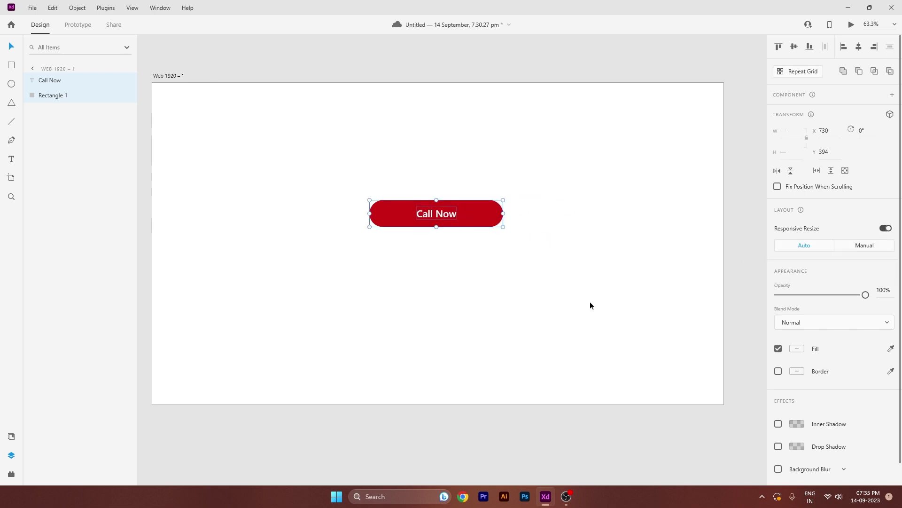
Move the whole button to the artboard's center, at about X 736, Y 479
drag(535, 287, 540, 288)
click(533, 270)
key(ctrl+a)
drag(491, 222, 493, 248)
Duplicate the artboard with its button beside the original, at X 1960, Y 0
scroll(487, 217, down, 1)
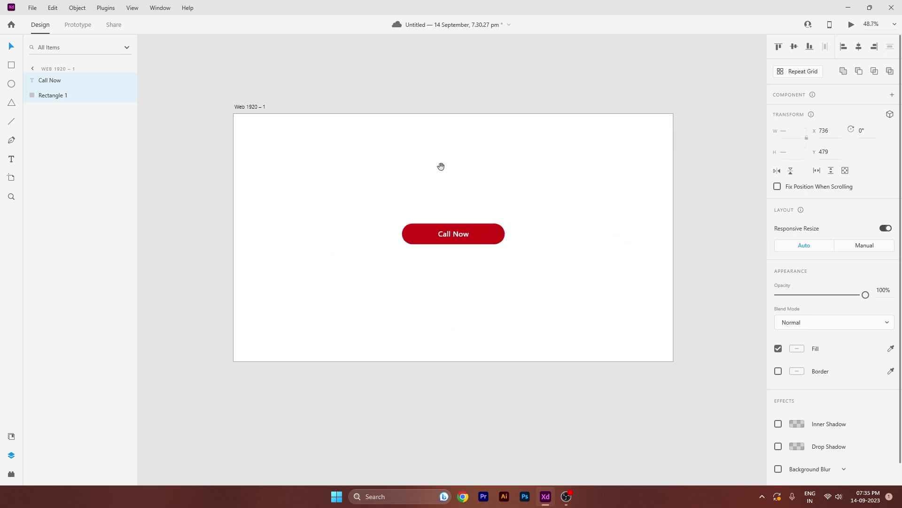
scroll(329, 141, right, 2)
drag(161, 98, 609, 98)
drag(696, 189, 429, 180)
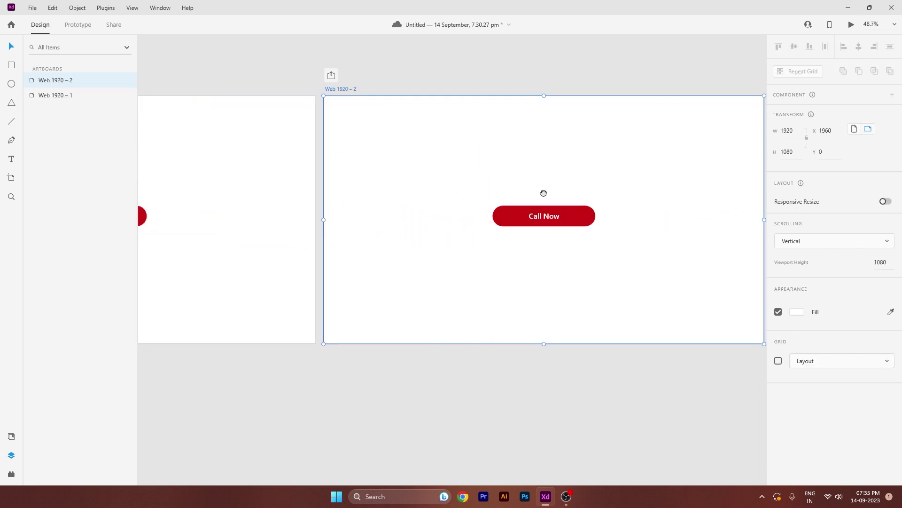
drag(543, 193, 554, 218)
mouse_move(578, 244)
mouse_down()
mouse_move(441, 227)
mouse_move(583, 243)
mouse_up()
drag(547, 180, 484, 158)
click(624, 188)
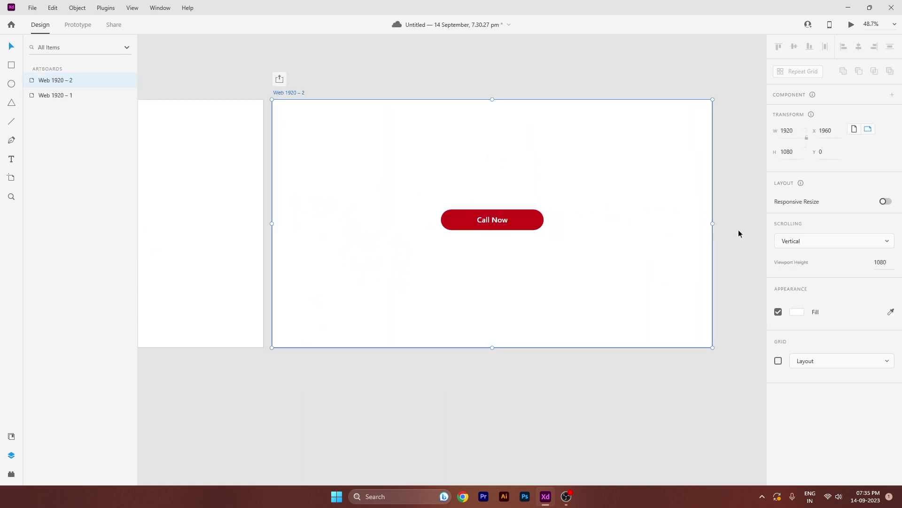
Turn on Responsive Resize for the duplicate artboard and narrow it to about 491 px wide
click(886, 202)
drag(714, 224, 503, 276)
drag(387, 348, 481, 348)
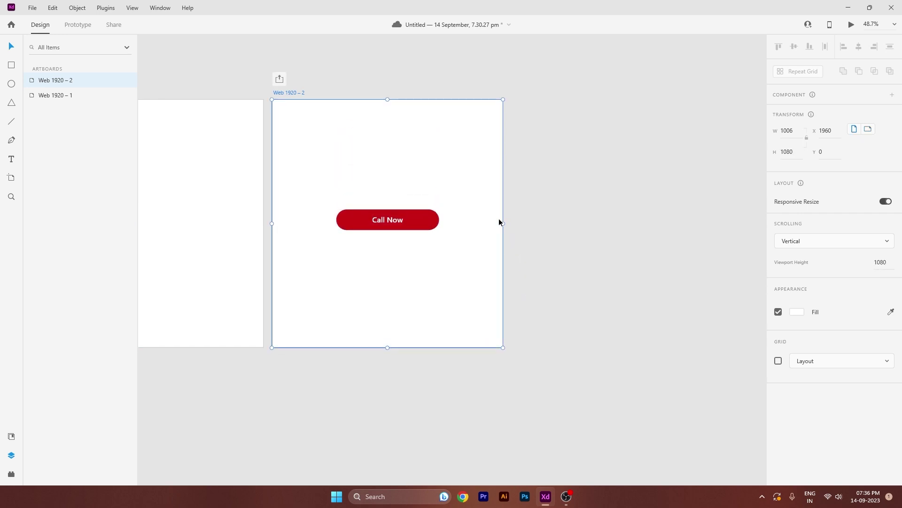
drag(500, 222, 647, 303)
Switch the pill shape and label on the original artboard to Manual Responsive Resize
drag(481, 286, 559, 278)
scroll(312, 202, up, 2)
scroll(312, 202, down, 2)
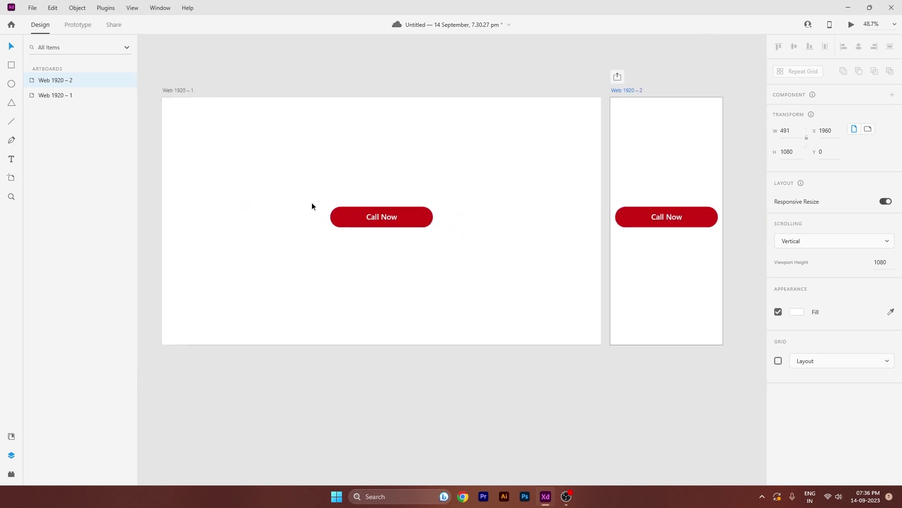
drag(499, 184, 494, 198)
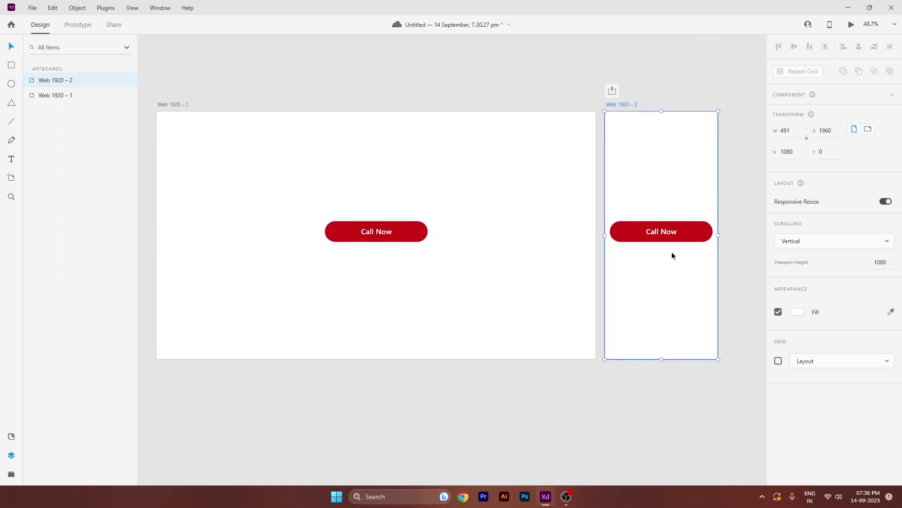
drag(311, 173, 454, 264)
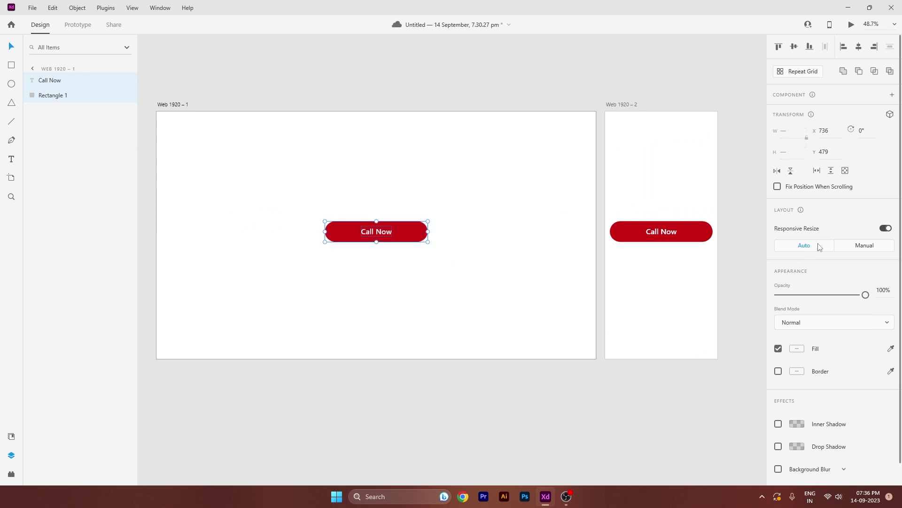
click(869, 250)
scroll(569, 322, right, 5)
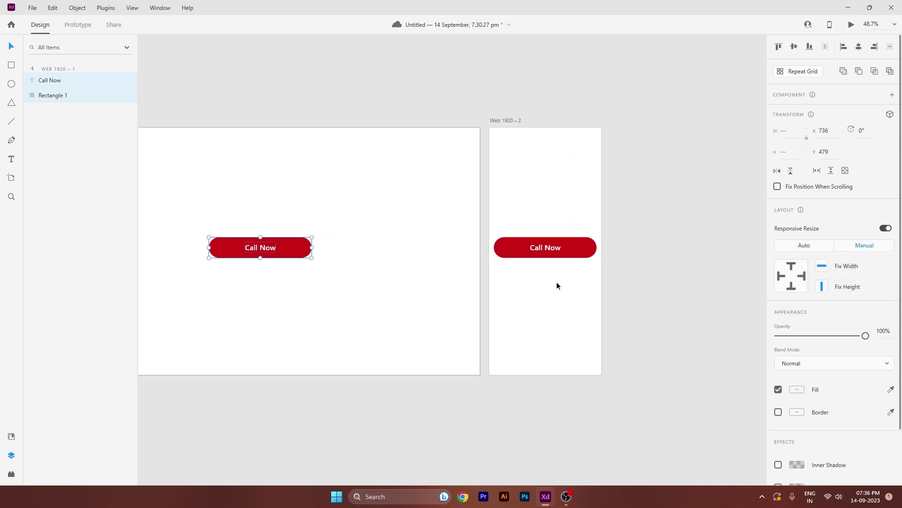
scroll(557, 283, up, 6)
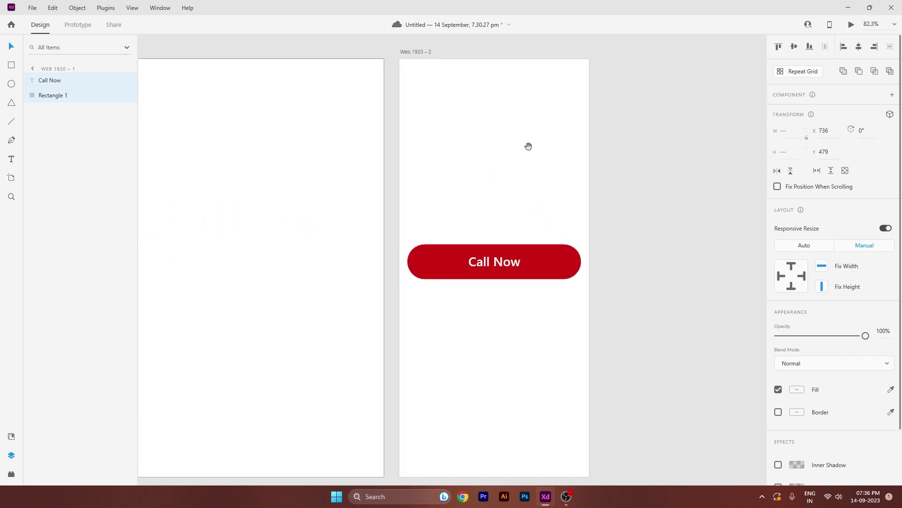
drag(529, 146, 515, 168)
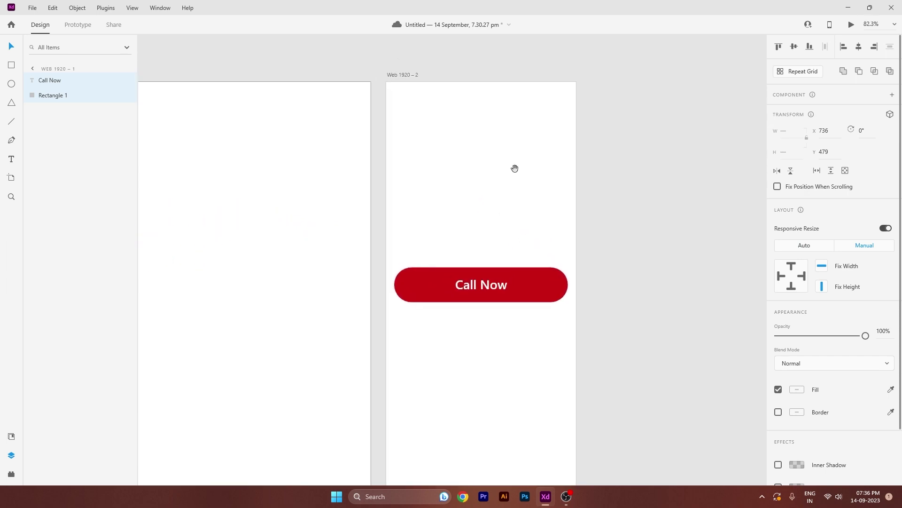
click(792, 266)
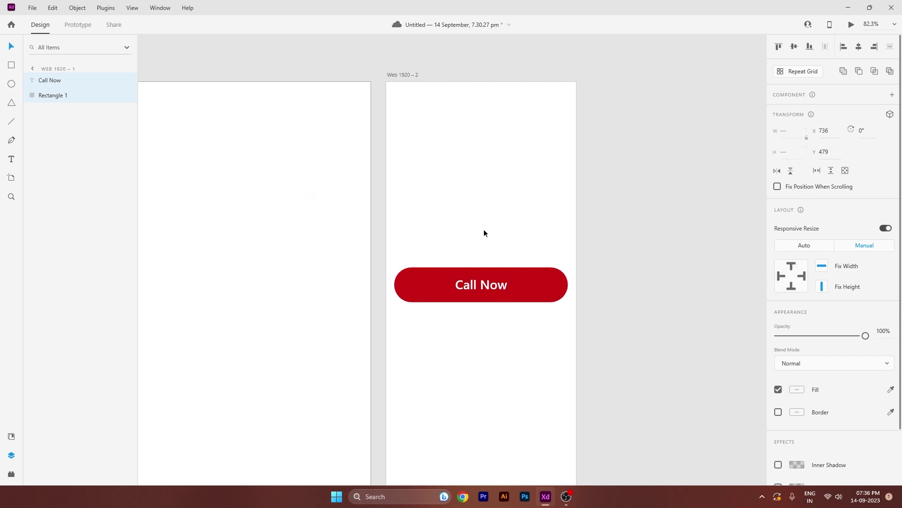
Move the duplicate artboard's button to its upper-left area, at X 27, Y 33, and switch it to Manual Responsive Resize
drag(498, 285, 514, 129)
scroll(453, 91, up, 2)
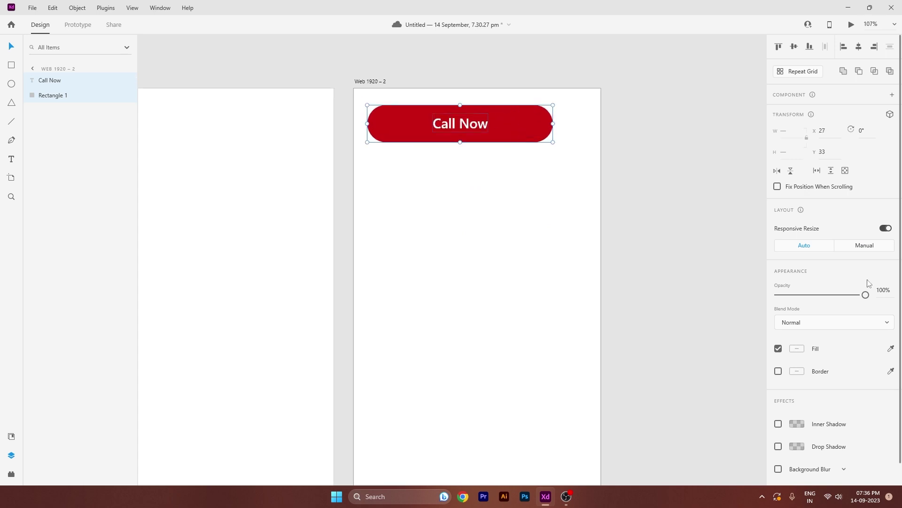
click(862, 245)
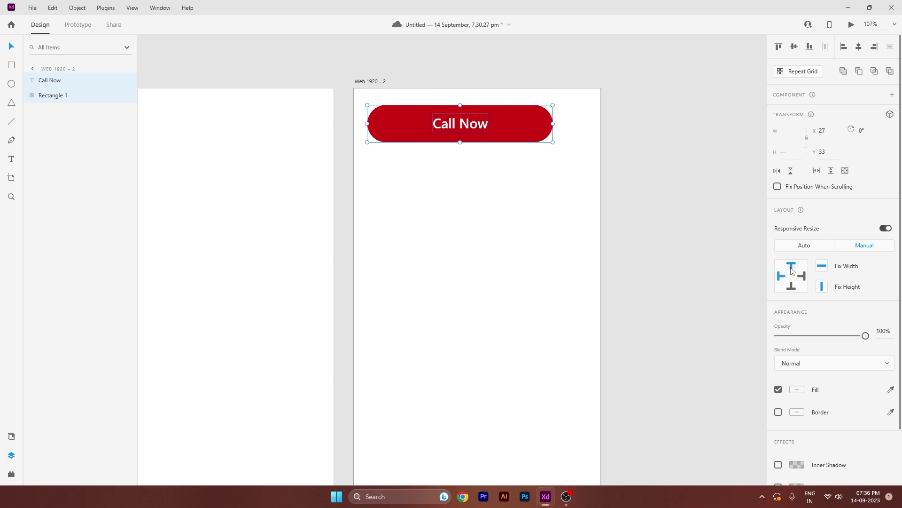
Try widening the duplicate artboard to about 753 px and changing its height, and undo the resizing
click(529, 247)
key(ctrl+3)
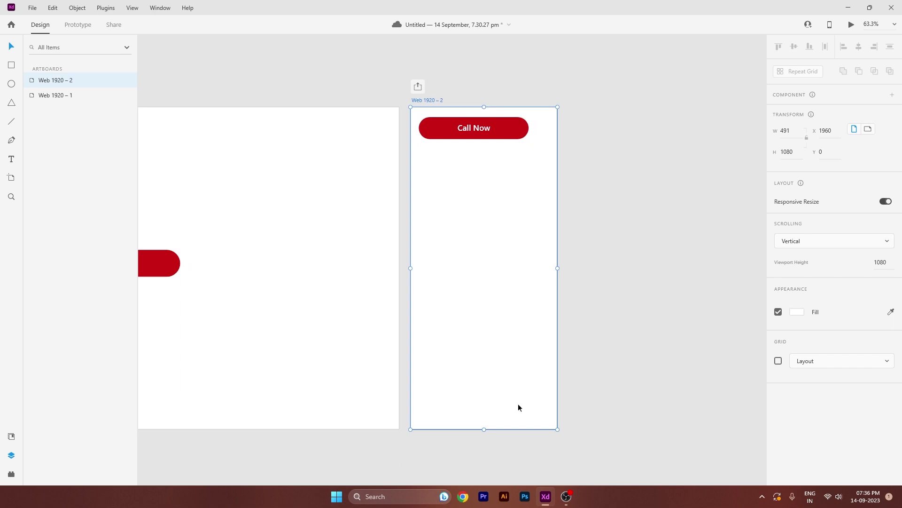
drag(484, 428, 523, 430)
drag(558, 274, 595, 281)
mouse_move(620, 287)
mouse_down()
mouse_move(548, 297)
mouse_move(635, 296)
mouse_up()
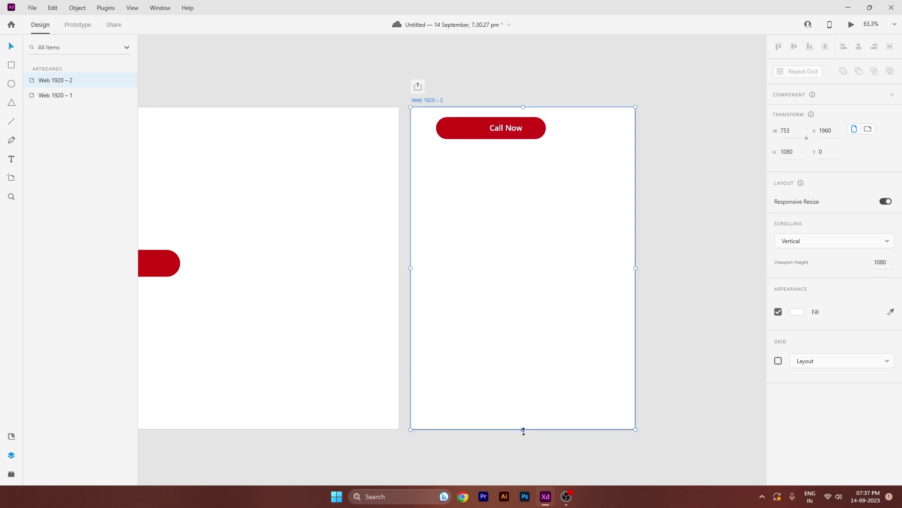
drag(524, 430, 556, 401)
key(ctrl+z)
key(ctrl+z)
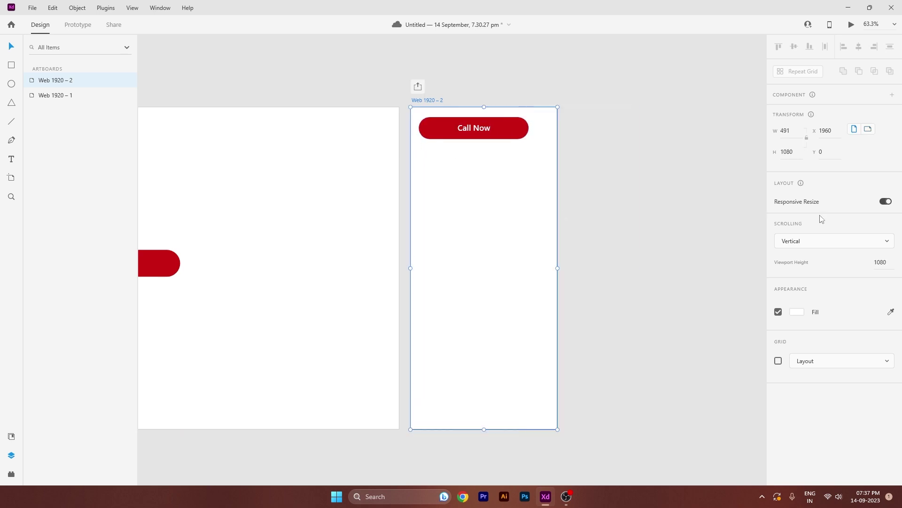
Examine the Manual Responsive Resize constraints of the label alone and of the pill and label together on the duplicate artboard
click(463, 131)
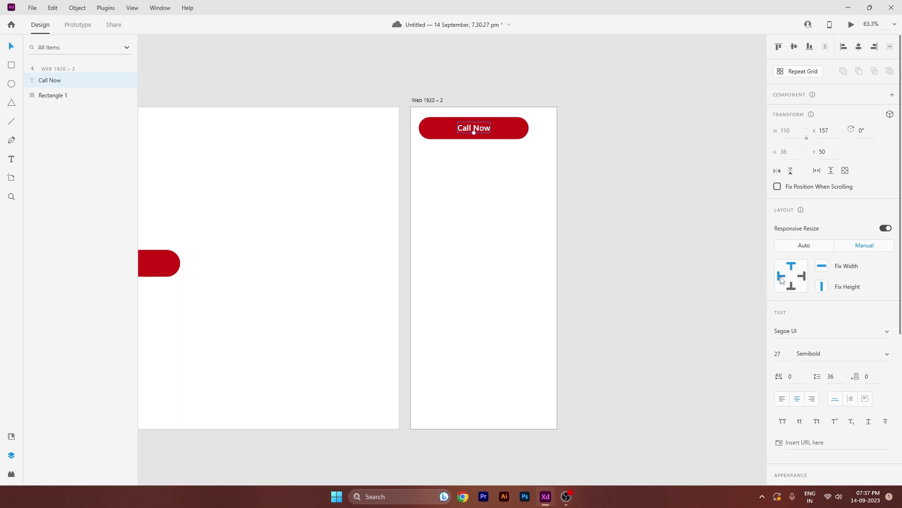
click(470, 275)
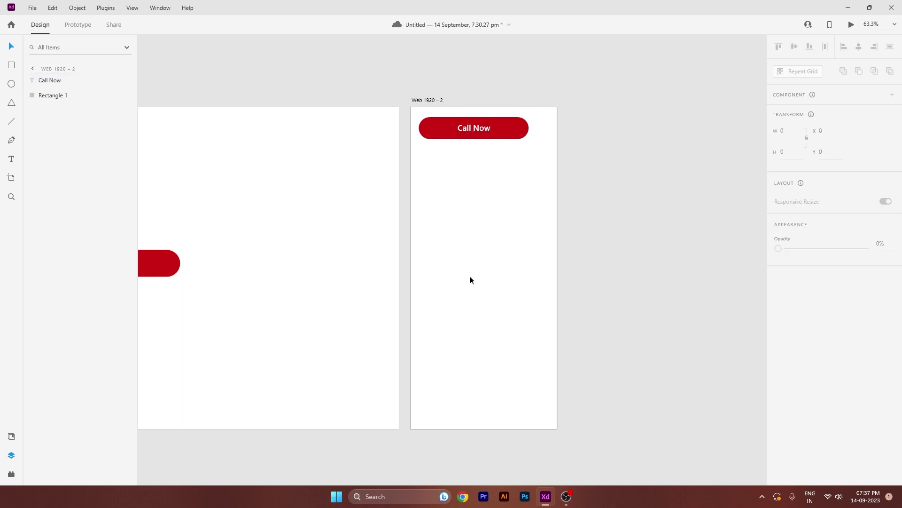
double_click(530, 271)
mouse_move(557, 269)
mouse_down()
mouse_move(518, 280)
mouse_move(608, 287)
mouse_move(539, 290)
mouse_move(556, 286)
mouse_up()
drag(514, 168, 458, 114)
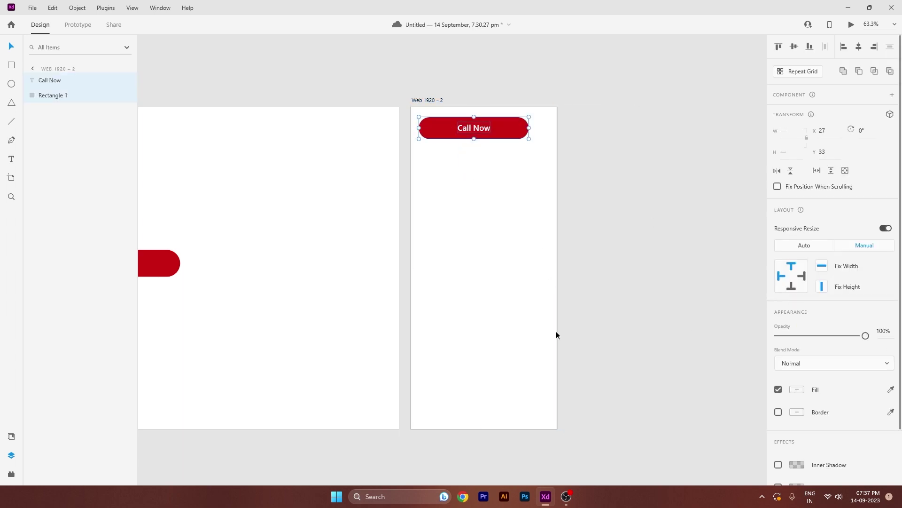
Resize the duplicate artboard to about 462 by 990 px to test the button's manual constraints
key(Escape)
click(498, 288)
drag(557, 267, 546, 339)
drag(479, 427, 542, 403)
Set the pill shape and label on the original artboard back to Auto Responsive Resize
drag(341, 311, 562, 268)
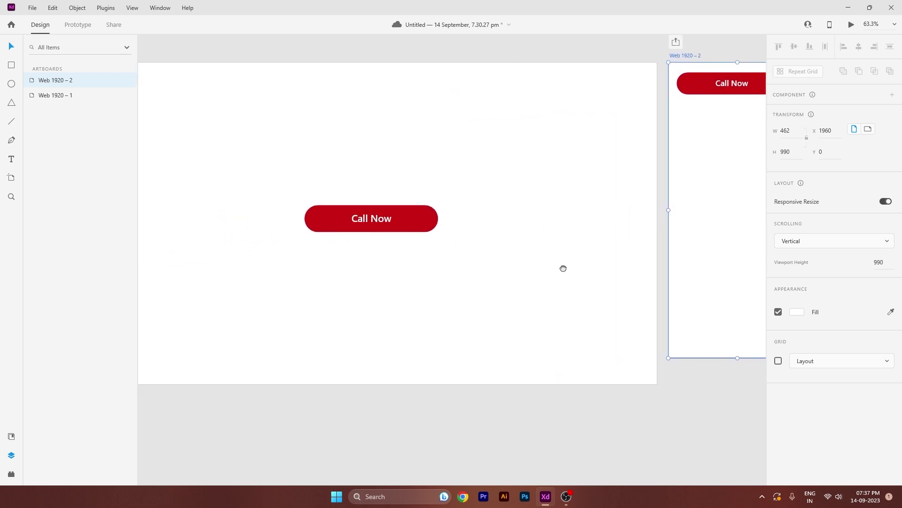
click(499, 262)
scroll(405, 286, down, 3)
click(391, 293)
drag(380, 320, 422, 300)
mouse_move(421, 343)
mouse_down()
mouse_move(432, 250)
mouse_move(433, 341)
mouse_up()
click(307, 158)
drag(316, 164, 529, 299)
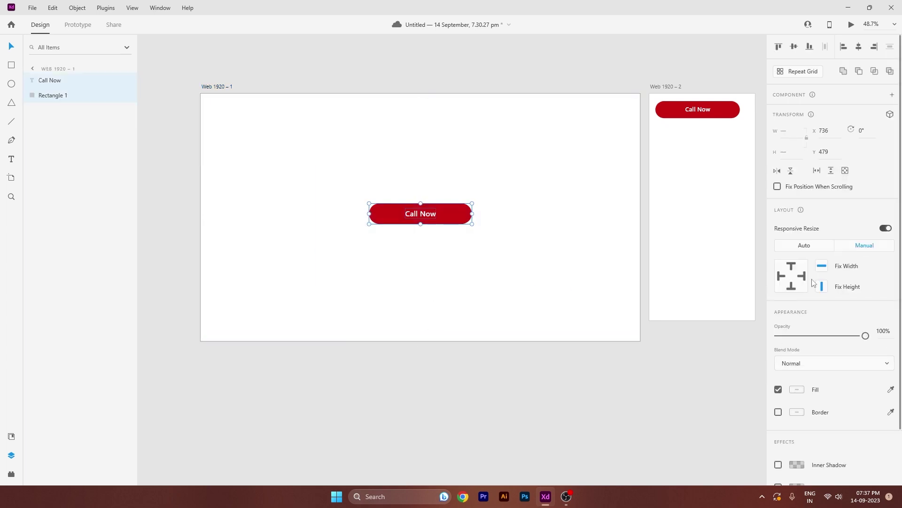
click(817, 249)
Shorten the original artboard to about 825 px high with its Responsive Resize off
click(354, 238)
click(419, 334)
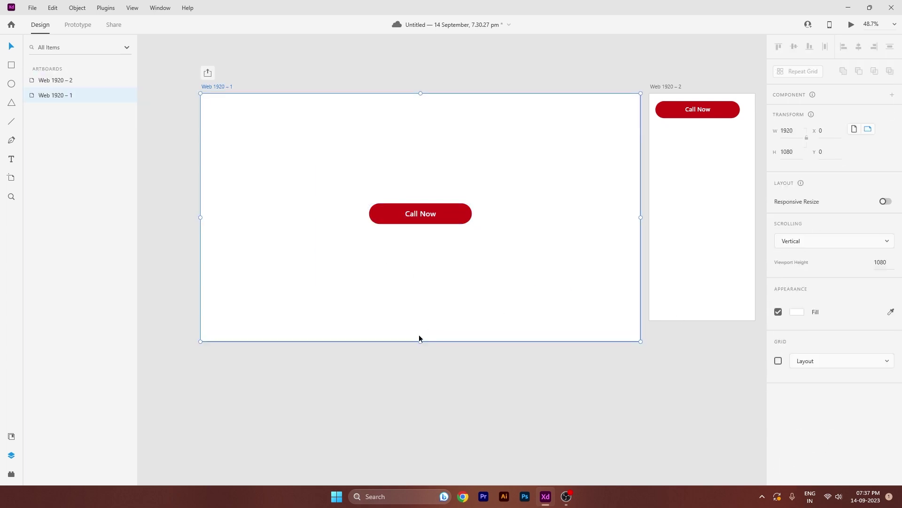
drag(419, 343, 424, 311)
click(424, 334)
drag(420, 341, 420, 283)
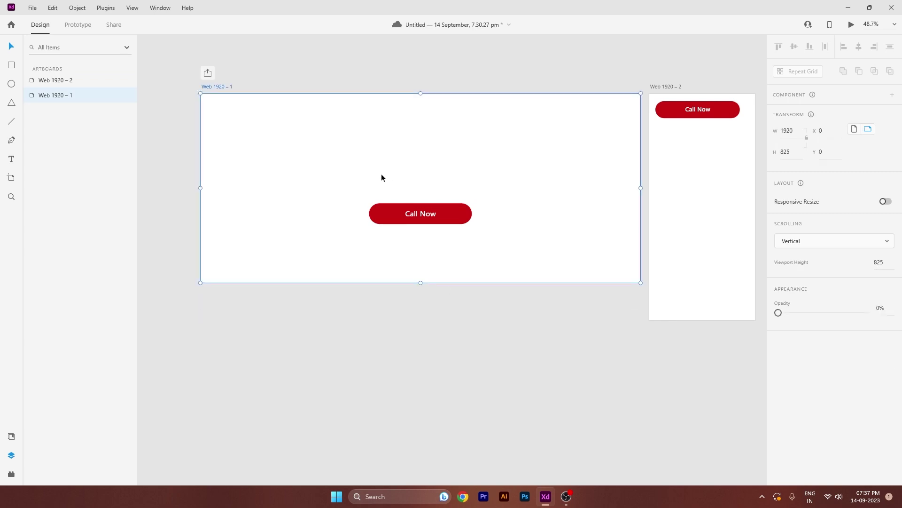
Turn on Responsive Resize for the original artboard, increase its height and narrow it
drag(339, 175, 491, 254)
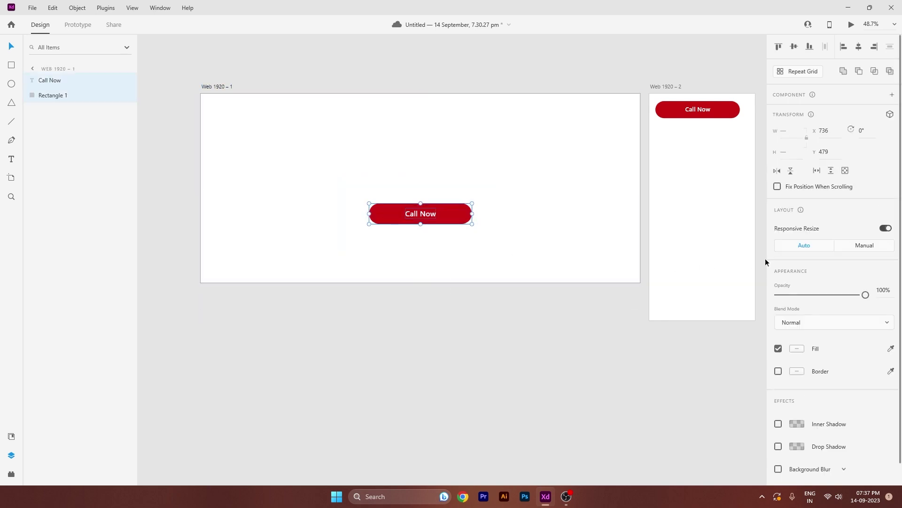
click(648, 260)
click(527, 263)
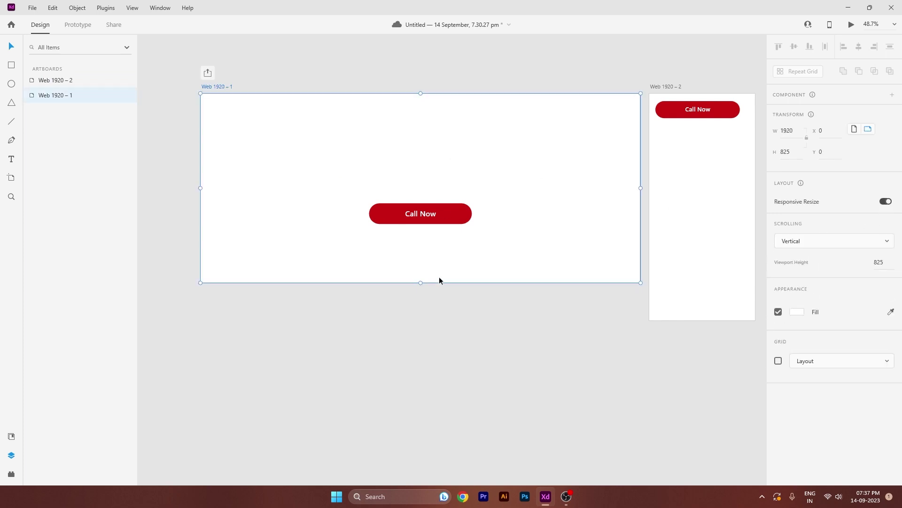
drag(421, 284, 614, 321)
drag(641, 206, 547, 255)
Try narrowing and widening the duplicate artboard, ending at about 846 px wide
drag(693, 210, 605, 219)
click(623, 213)
drag(670, 215, 756, 230)
drag(660, 329, 683, 329)
drag(433, 276, 531, 240)
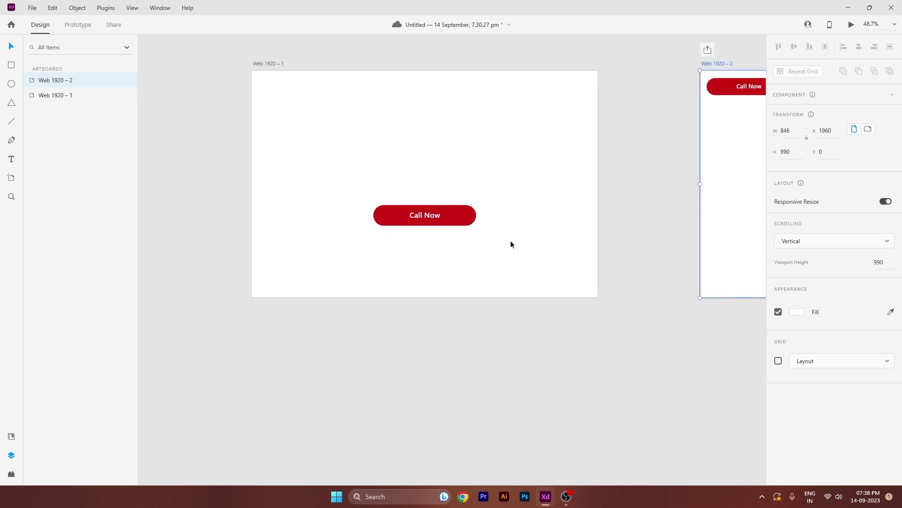
Undo the recent resizes of both artboards and the original artboard's Responsive Resize change
key(ctrl+z)
key(ctrl+z)
key(ctrl+z)
key(ctrl+z)
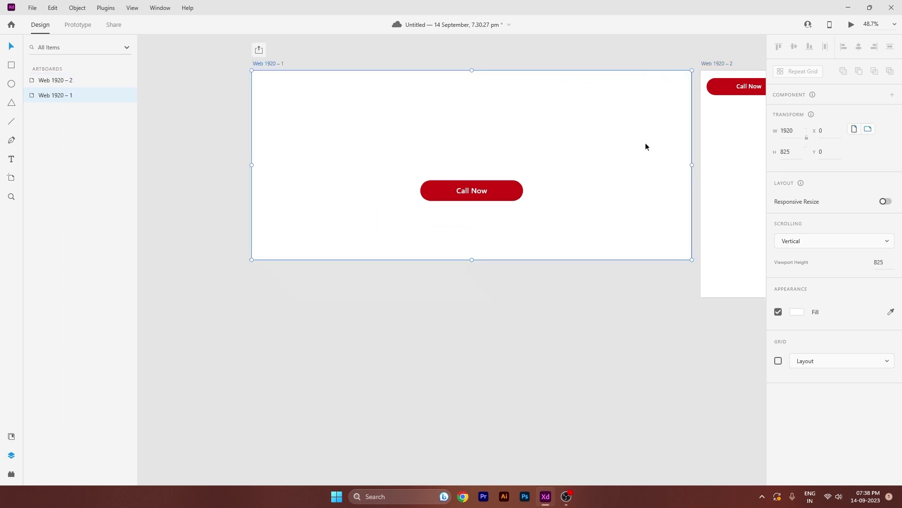
key(ctrl+z)
Delete the duplicate artboard together with its button
drag(675, 102, 539, 131)
drag(588, 83, 670, 182)
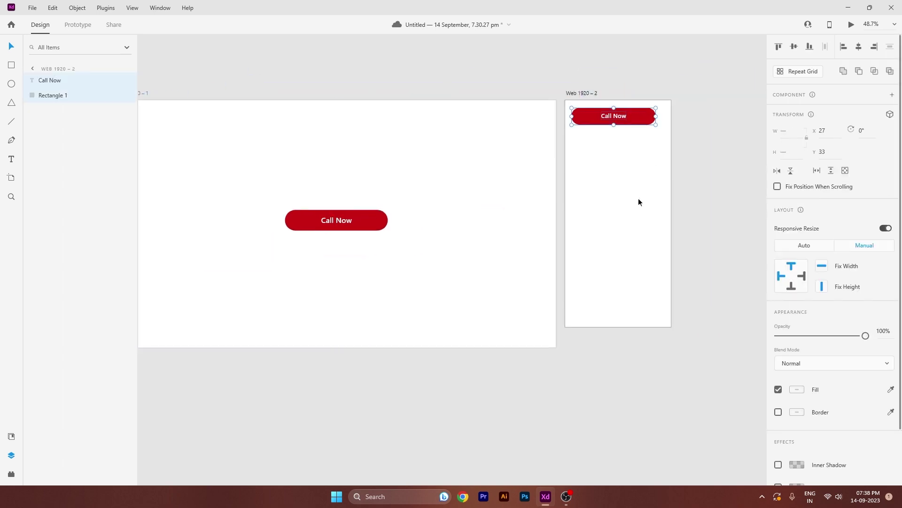
key(Delete)
key(Delete)
Delete the pill shape and its label from the remaining artboard
drag(407, 199, 552, 194)
drag(459, 175, 544, 261)
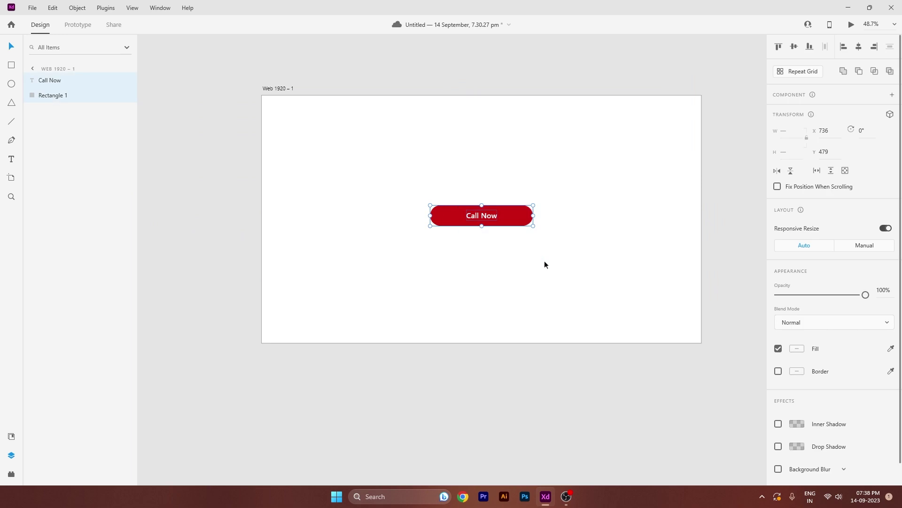
key(Delete)
Draw a rectangle about 317 by 367 px in the artboard's upper-left area and round its corners to about 39
scroll(466, 168, up, 3)
drag(539, 179, 501, 190)
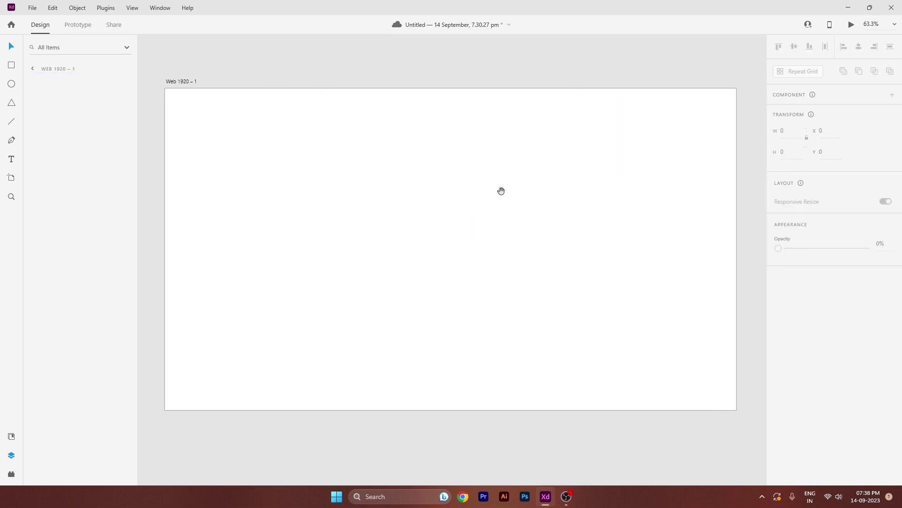
click(12, 68)
mouse_move(216, 123)
mouse_down()
mouse_move(318, 230)
mouse_move(310, 233)
mouse_up()
drag(223, 131, 227, 137)
scroll(641, 323, down, 1)
Remove the rounded rectangle's border and fill it with light gray #EEEEEE
click(778, 394)
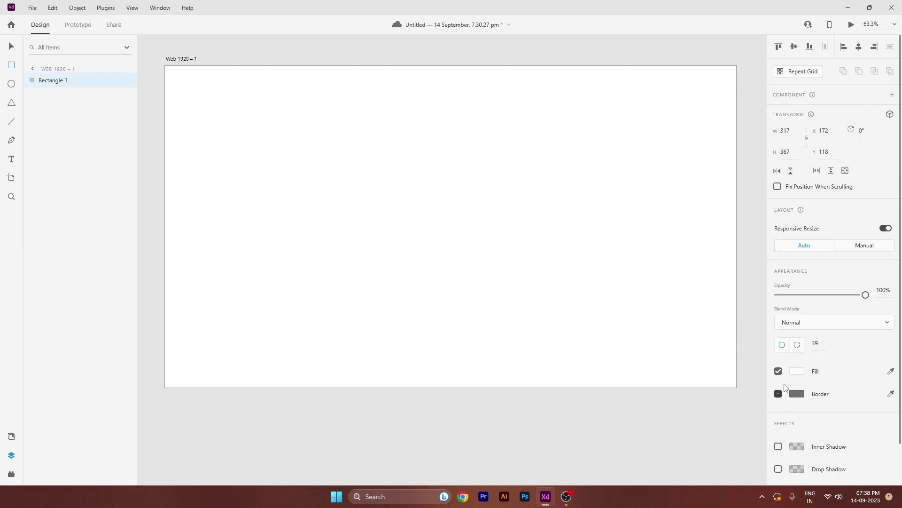
click(797, 371)
drag(662, 322, 643, 325)
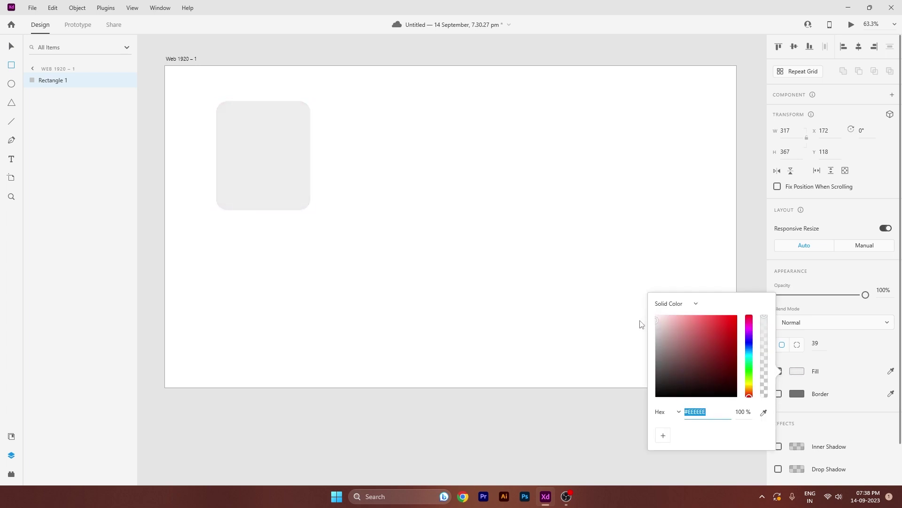
Move the gray card closer to the artboard's upper-left corner, at about X 126, Y 97
click(12, 46)
drag(372, 143, 362, 167)
drag(242, 160, 227, 156)
Add the text "Heading" beside the gray card and fill it with dark gray #6D6D6D
scroll(191, 148, up, 2)
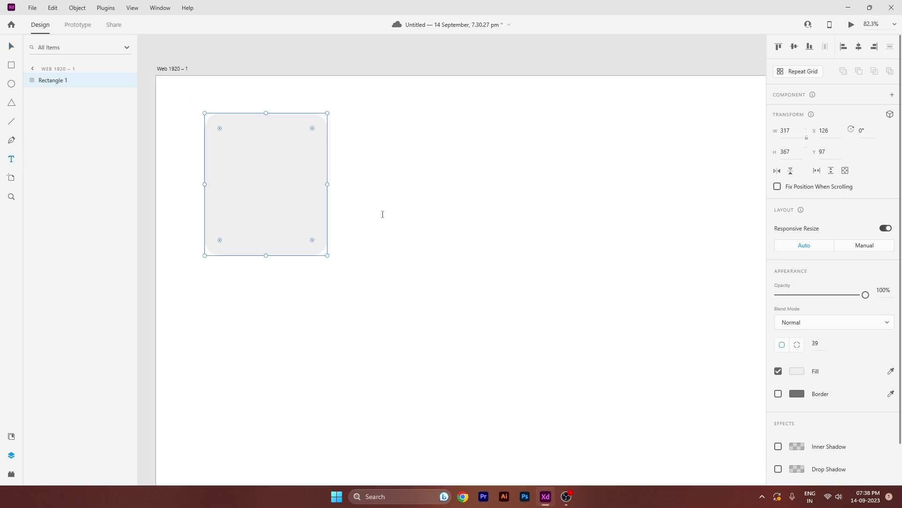
click(401, 205)
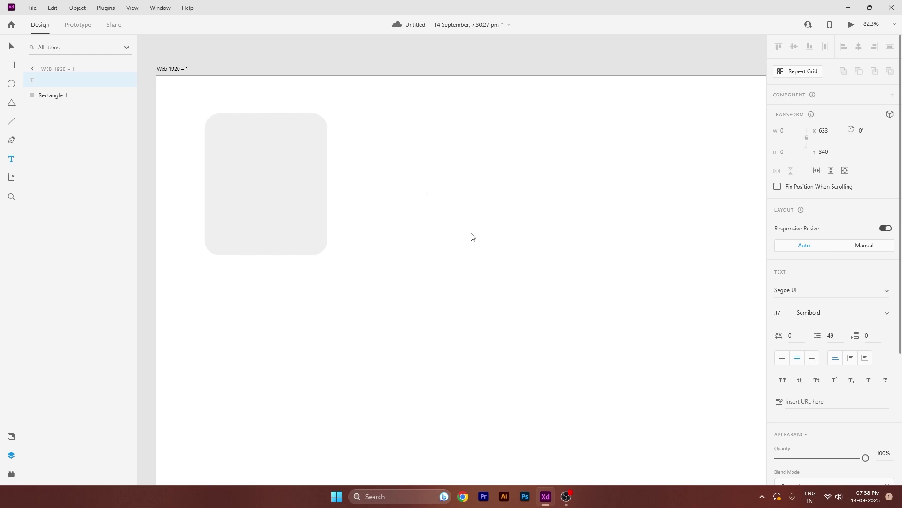
key(Escape)
scroll(825, 341, down, 4)
click(799, 325)
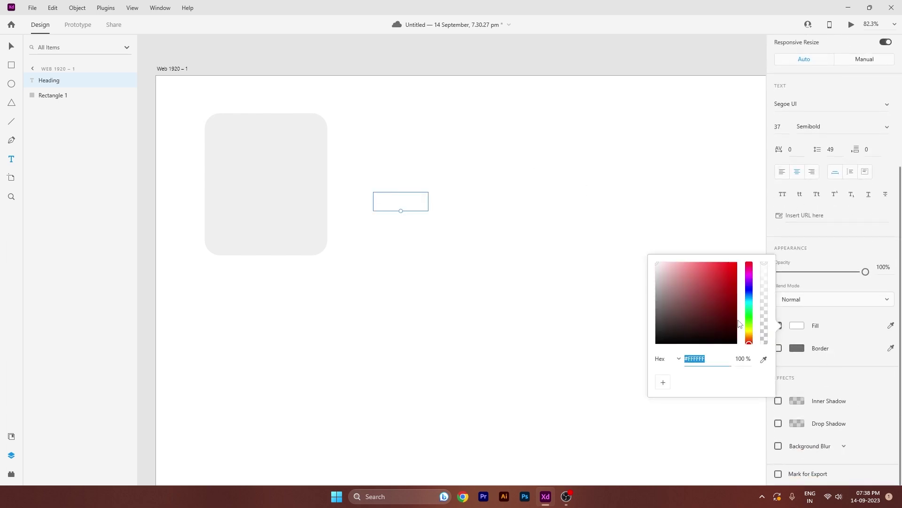
click(657, 310)
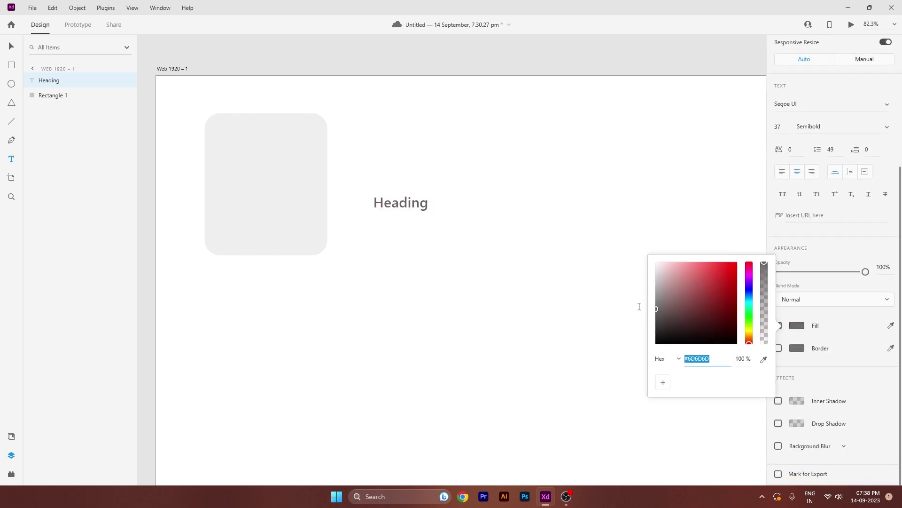
Move the "Heading" text onto the upper part of the gray card, centered horizontally
click(489, 288)
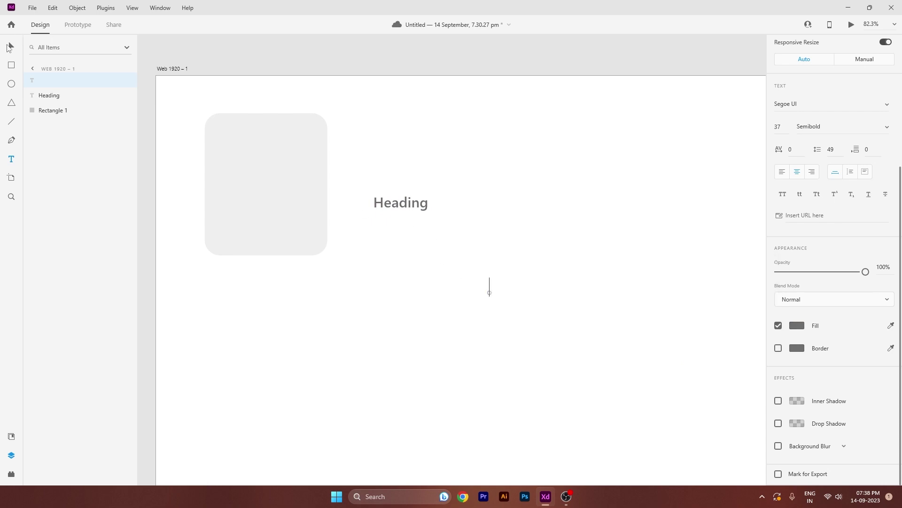
click(10, 47)
drag(274, 139, 275, 137)
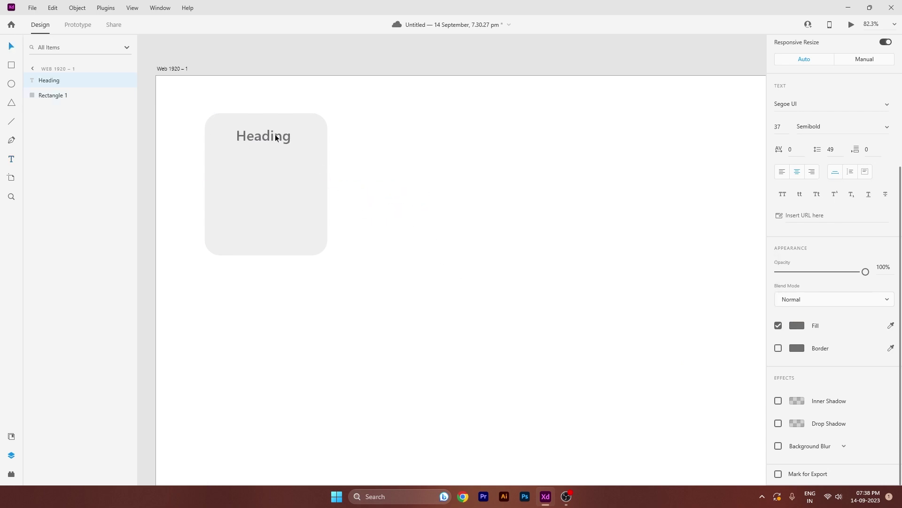
Add a text area about 283 wide below the heading on the gray card and paste the Lorem Ipsum paragraph into it
drag(336, 200, 414, 199)
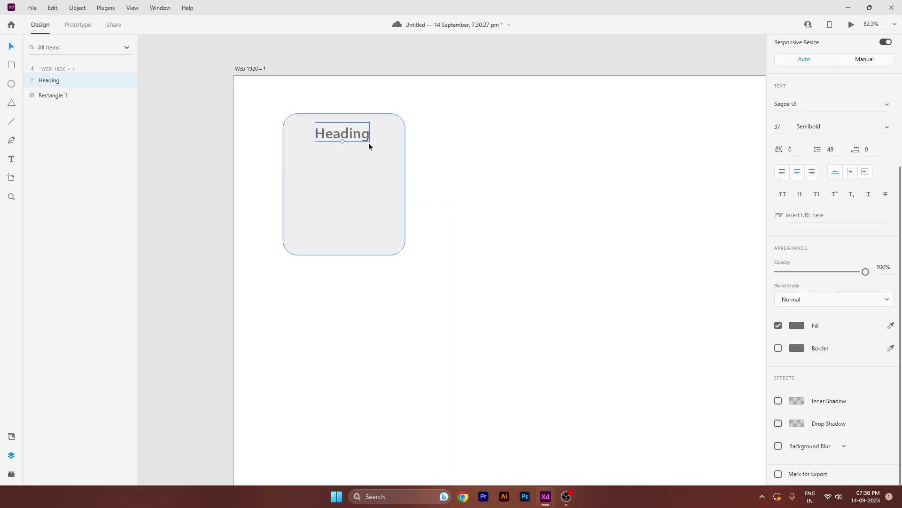
drag(354, 133, 354, 134)
drag(476, 222, 456, 226)
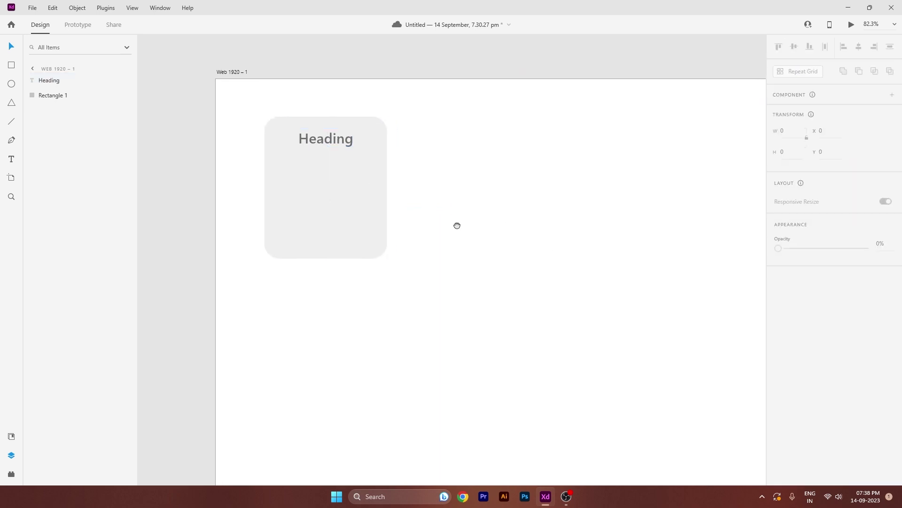
click(305, 139)
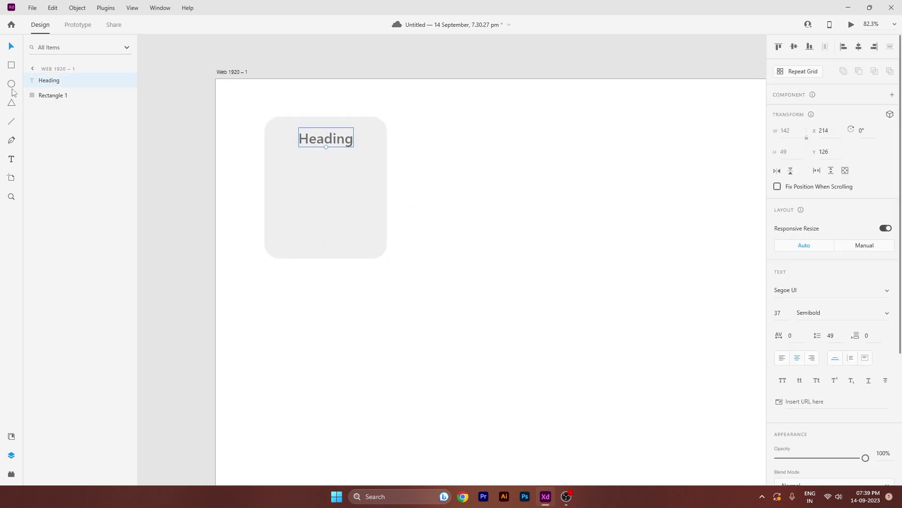
drag(268, 158, 379, 248)
key(ctrl+v)
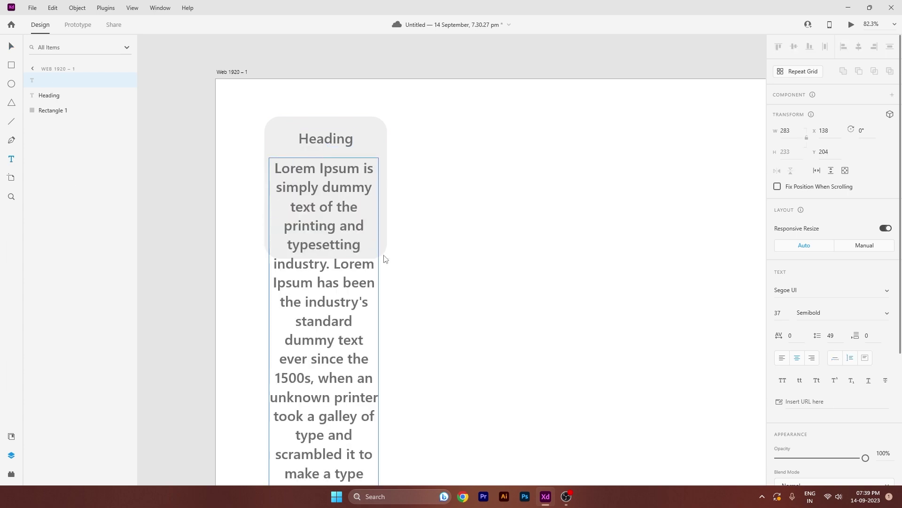
key(Escape)
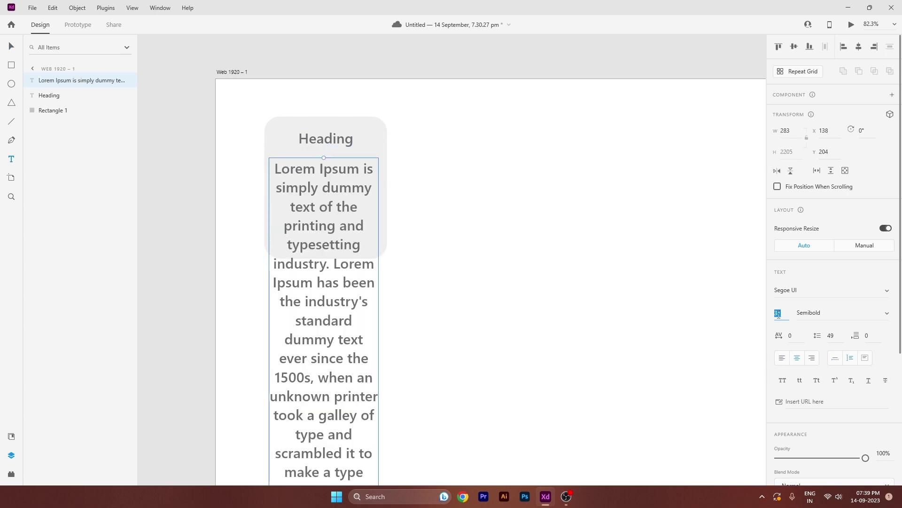
Set the pasted paragraph's font size to 20, after trying 15
click(779, 314)
text(15)
key(Return)
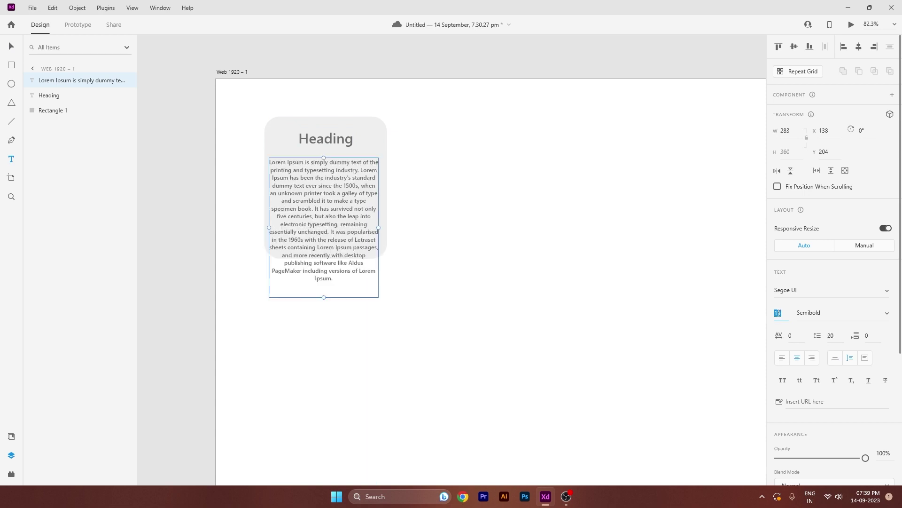
key(Return)
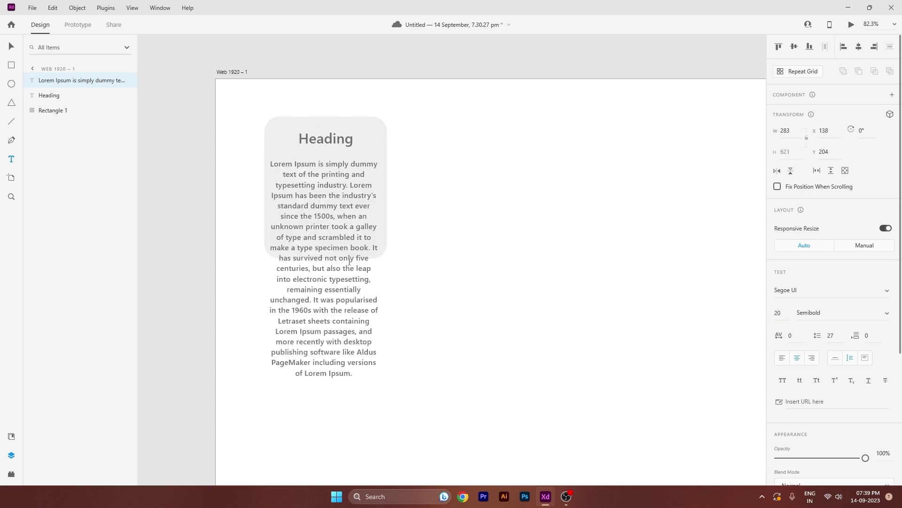
Shorten the Lorem Ipsum paragraph so that it ends with "make a type specimen."
double_click(366, 254)
drag(370, 247, 389, 378)
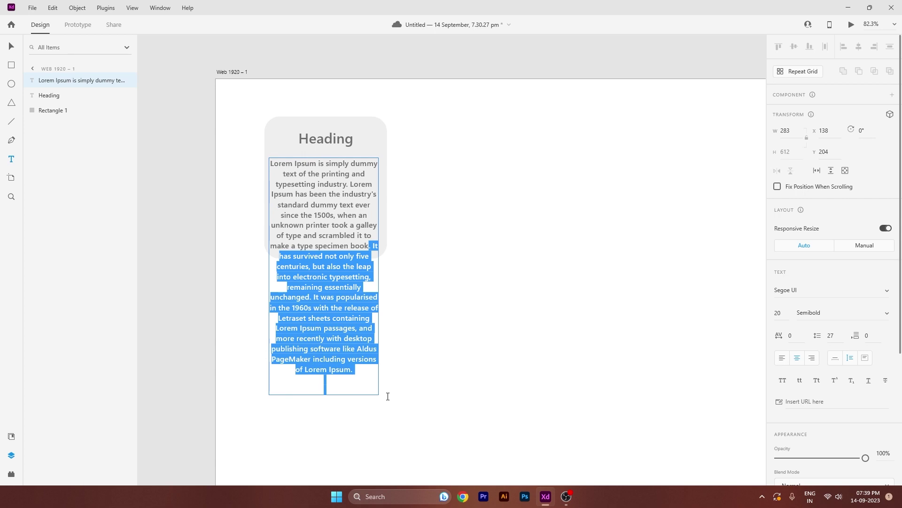
drag(349, 247, 373, 377)
text(.)
key(Escape)
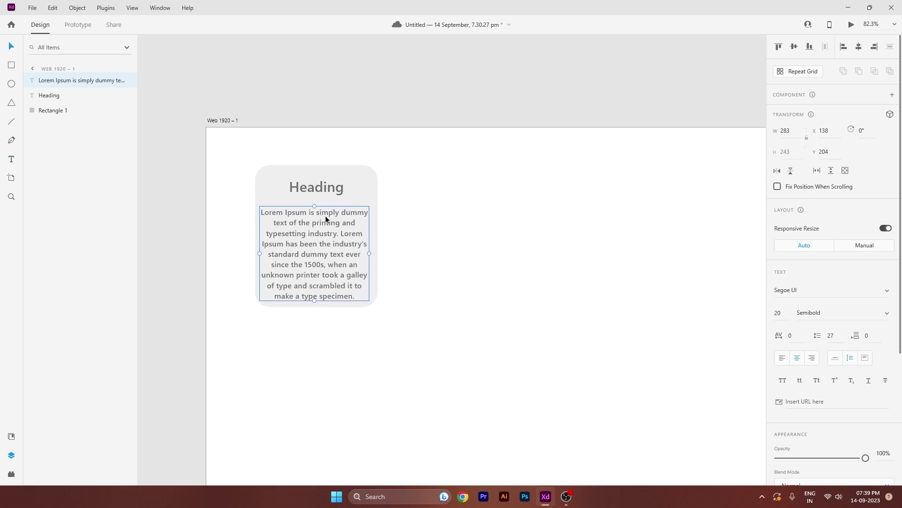
Left-align the paragraph in a fixed-size text box and shift it slightly toward the card's upper right
scroll(325, 216, up, 3)
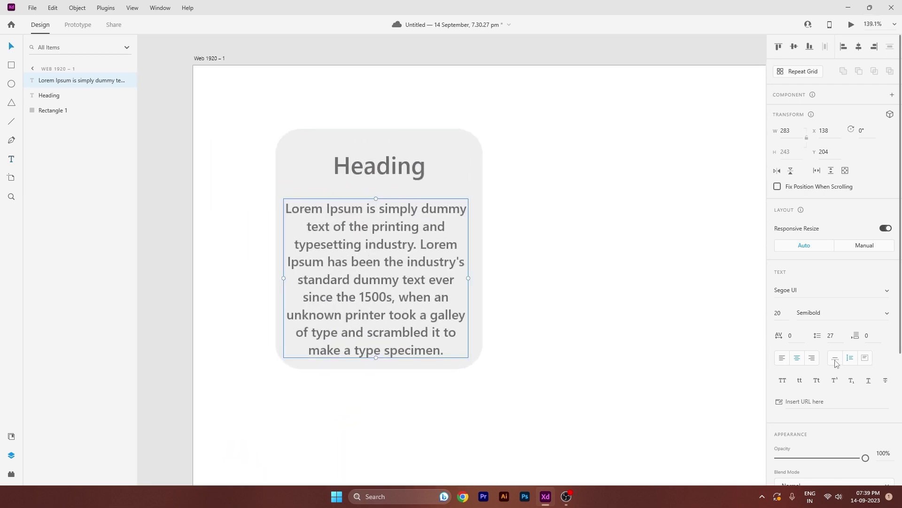
click(783, 358)
click(865, 358)
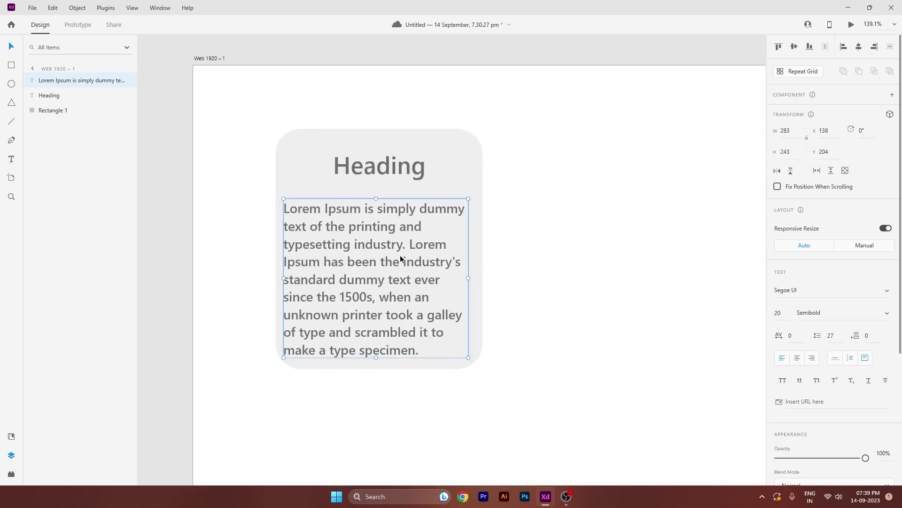
drag(348, 257, 358, 255)
Resize the gray card to about 305 wide and narrow the paragraph's text box to about 251
click(436, 179)
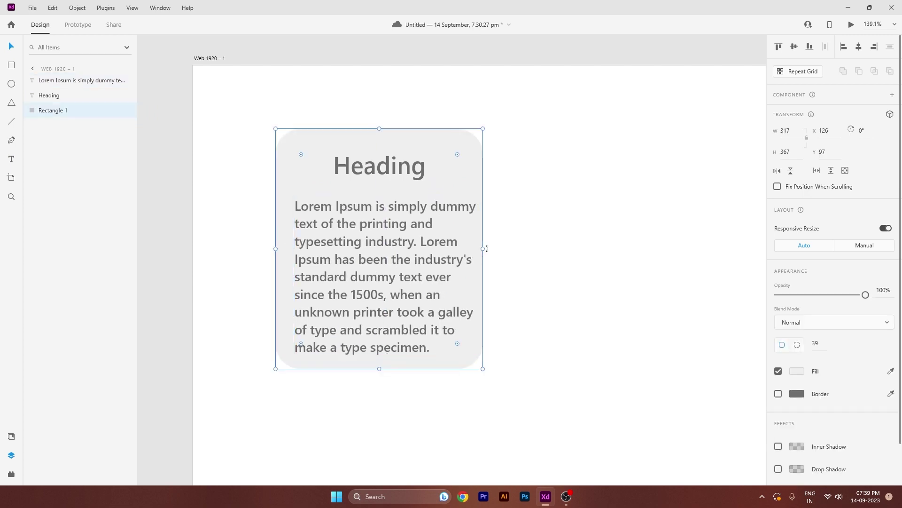
drag(483, 248, 495, 271)
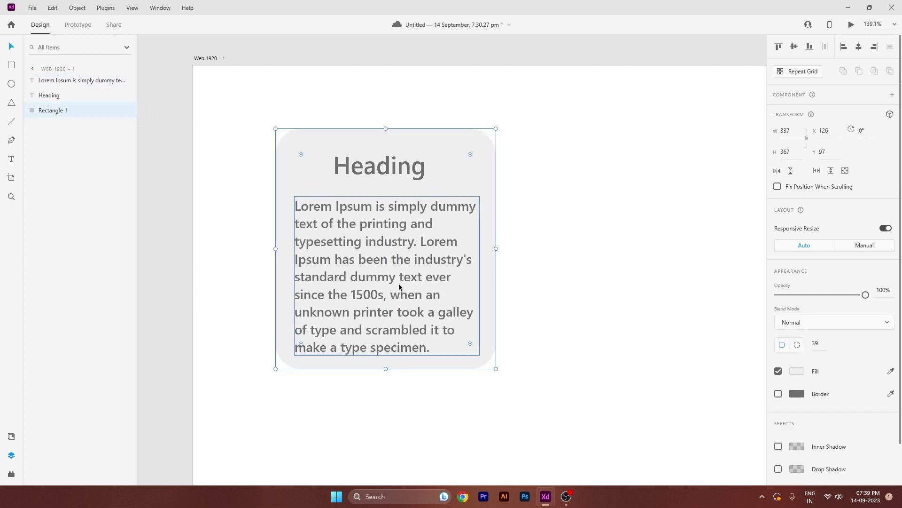
drag(399, 283, 402, 280)
mouse_move(484, 272)
mouse_down()
mouse_move(466, 275)
mouse_move(486, 252)
mouse_move(475, 265)
mouse_up()
click(487, 275)
Align the paragraph with the gray card's center, both vertically and horizontally
drag(534, 229, 447, 268)
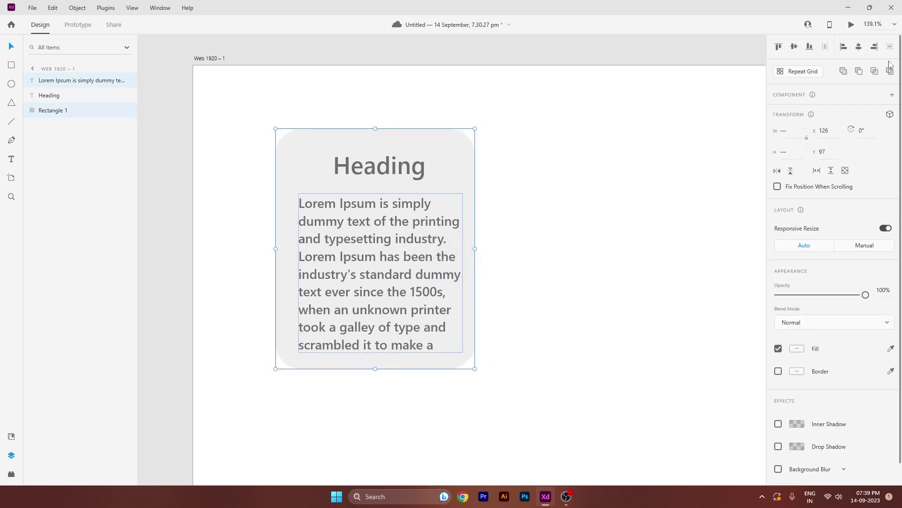
click(796, 48)
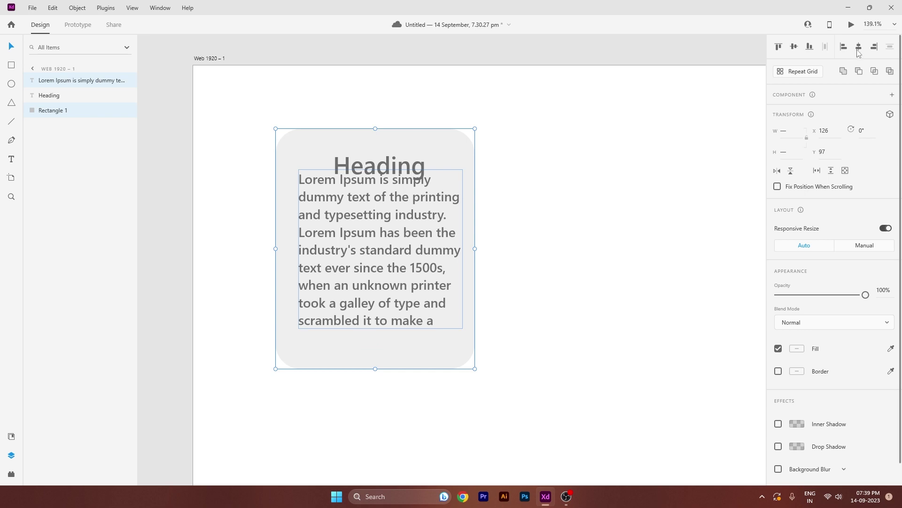
click(858, 46)
click(641, 200)
Move the paragraph down below the heading and slightly right, to X 158, Y 199
drag(407, 251, 407, 254)
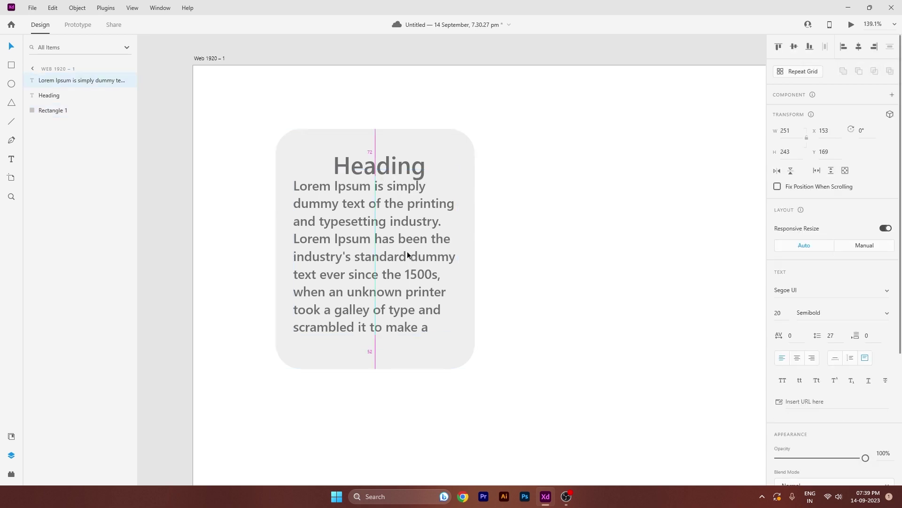
key(shift+Down)
key(shift+Down)
key(shift+Down)
key(Right)
key(Right)
key(Right)
key(Right)
key(Right)
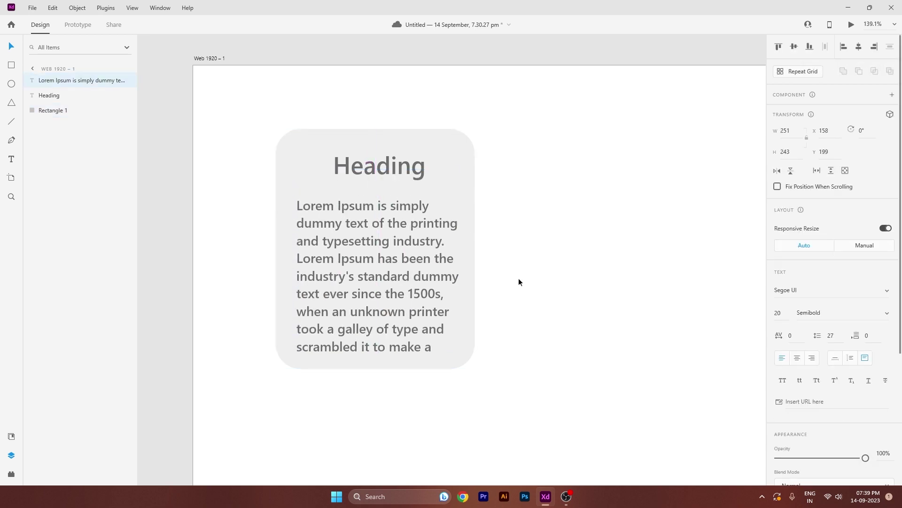
click(519, 281)
Reposition the "Heading" text at about X 208, Y 133, centered horizontally on the card
drag(394, 173, 424, 178)
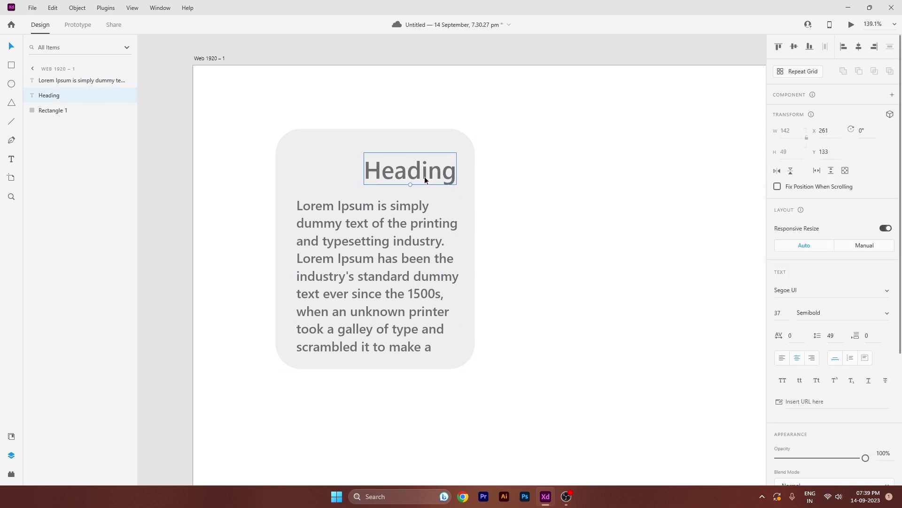
click(515, 233)
scroll(430, 236, down, 3)
scroll(473, 228, up, 1)
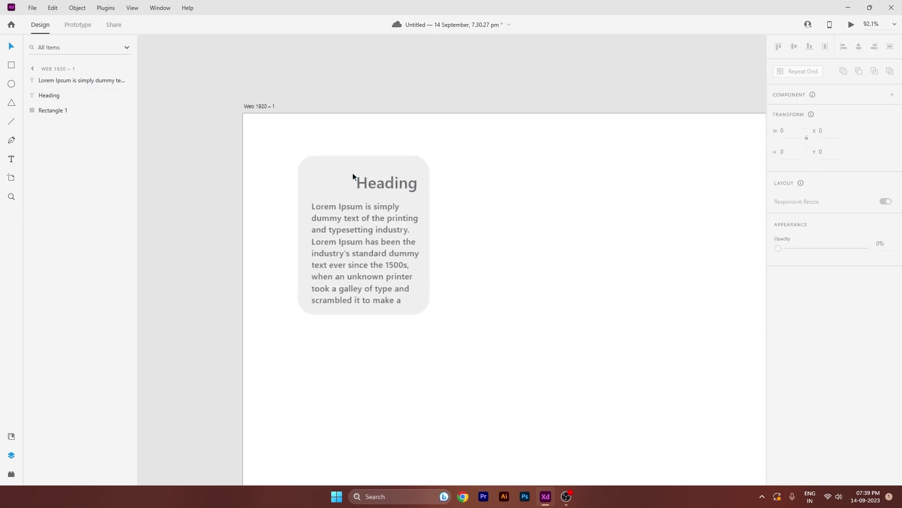
scroll(353, 173, up, 2)
drag(382, 186, 357, 186)
Center-align the paragraph's text and move its box slightly up toward the heading
click(378, 276)
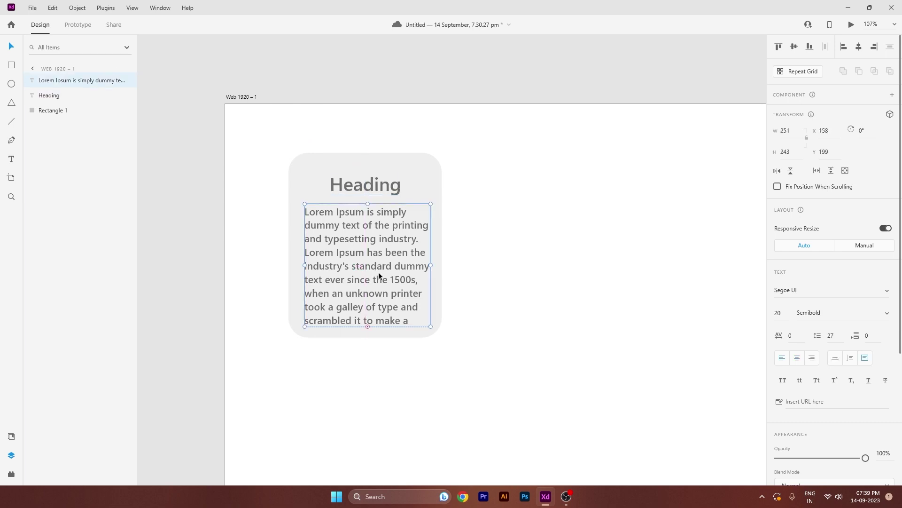
click(797, 358)
click(489, 260)
click(374, 229)
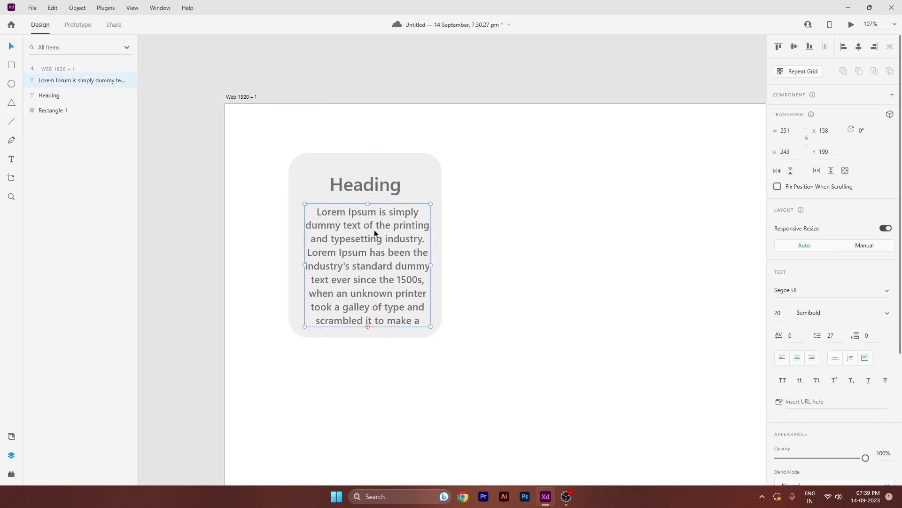
drag(374, 229, 375, 223)
Extend the card's heading text to "Heading Here"
click(376, 184)
double_click(376, 184)
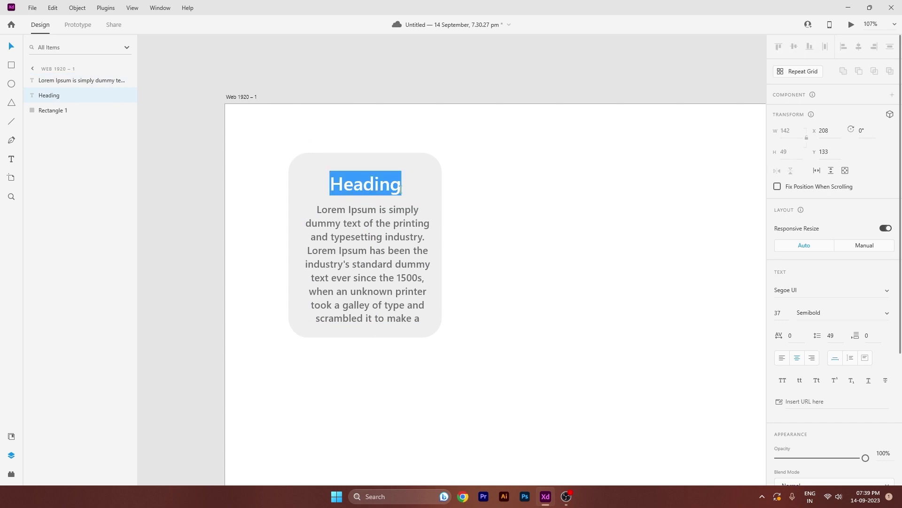
click(401, 188)
text(Here)
key(Escape)
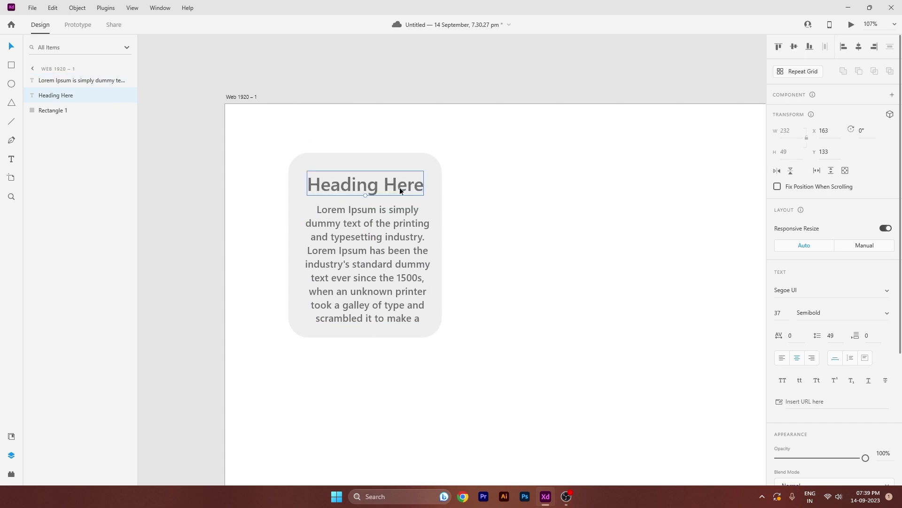
Set the font weight of the "Heading Here" text to Bold
scroll(827, 263, down, 3)
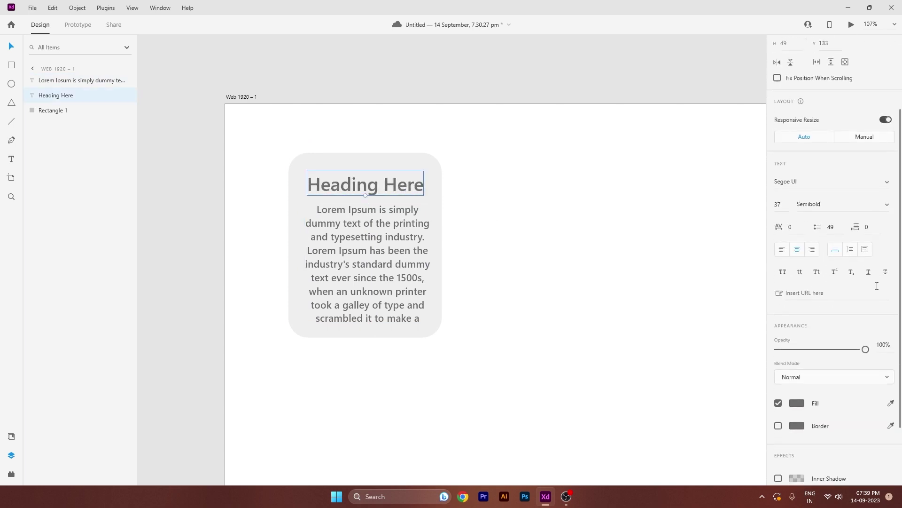
click(841, 200)
click(832, 240)
click(509, 208)
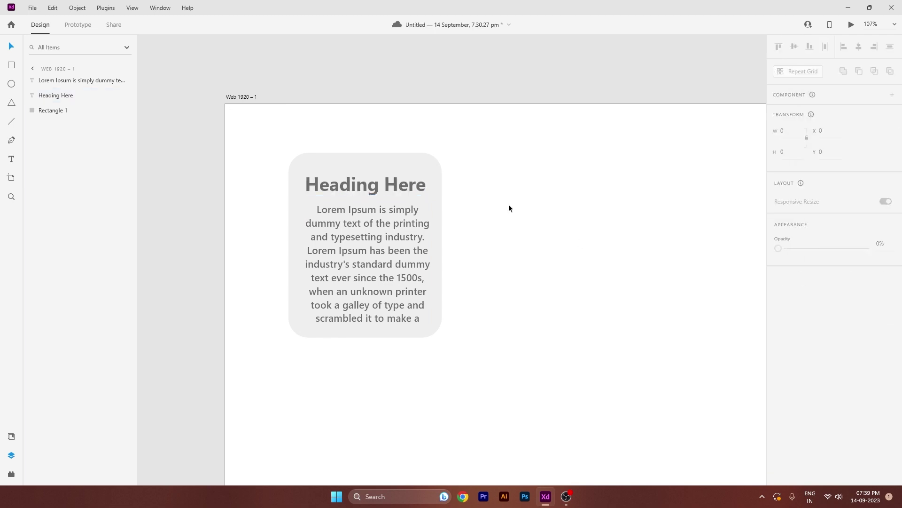
Move the heading and the paragraph together 5 px up on the card
click(399, 259)
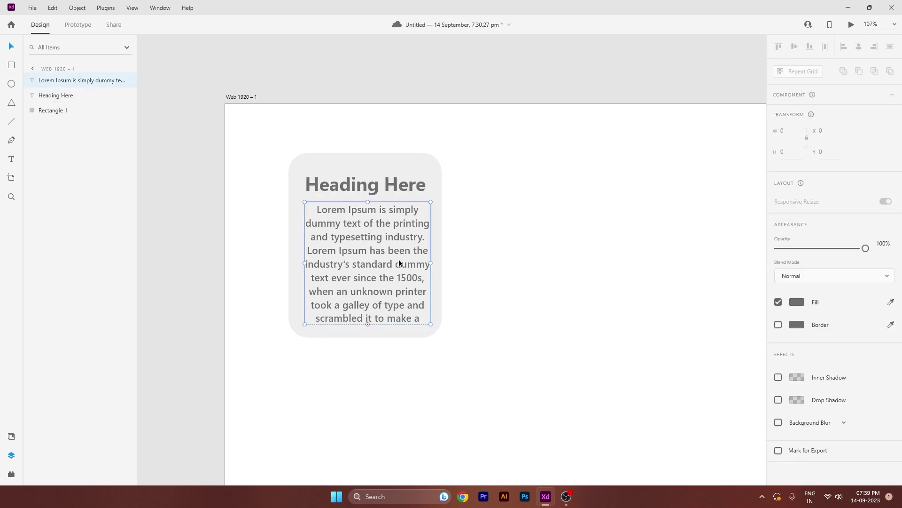
click(394, 186)
key(Up)
key(Up)
key(Up)
key(Up)
key(Up)
click(488, 198)
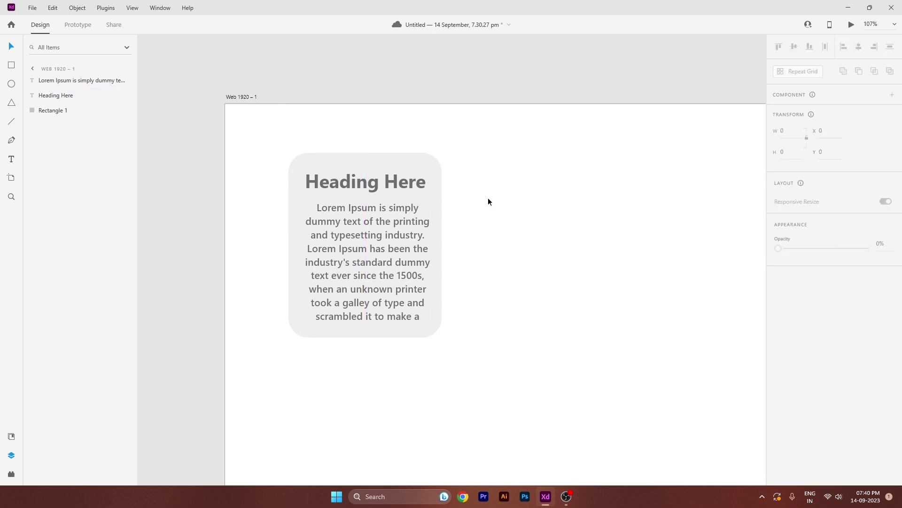
Move the card with its heading and paragraph closer to the artboard's upper-left corner, at about X 88, Y 75
scroll(442, 210, down, 1)
scroll(443, 210, down, 3)
drag(442, 210, 253, 230)
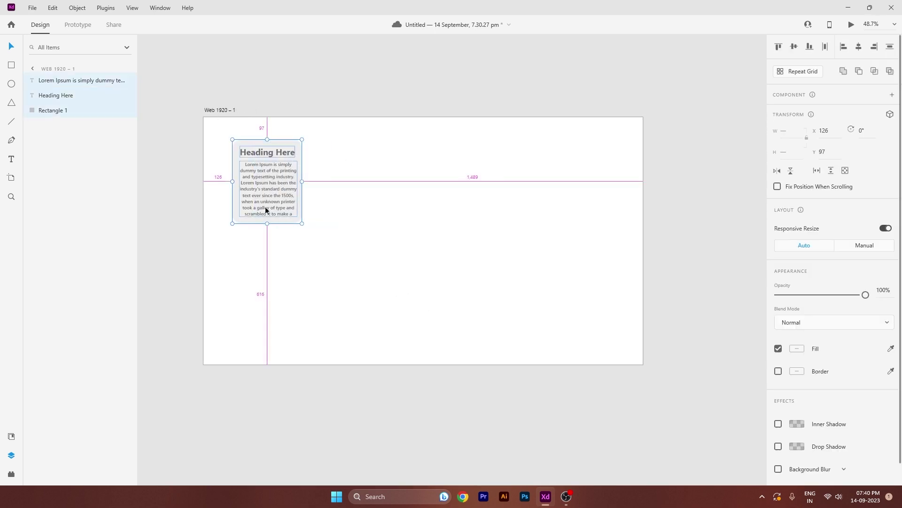
scroll(265, 207, up, 1)
drag(272, 182, 262, 176)
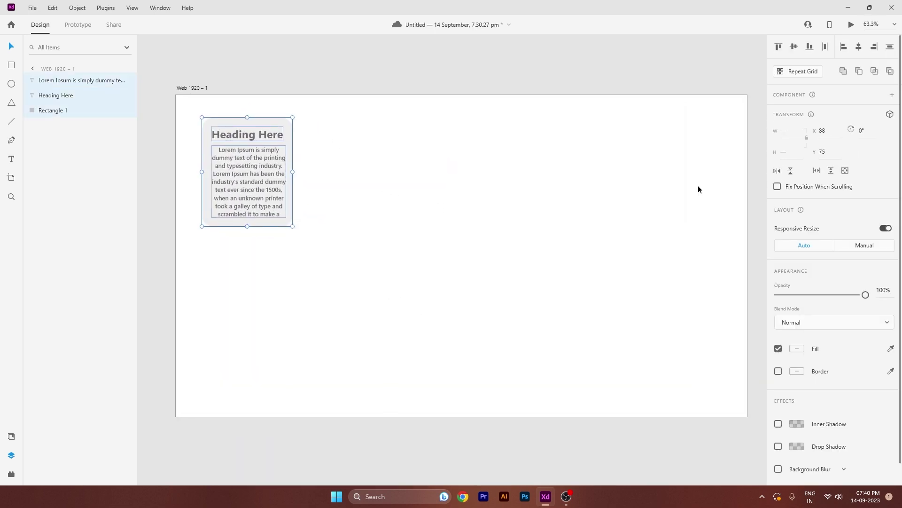
Turn the card into a Repeat Grid with a row of five cards and widen the gaps to span about 1765
click(802, 71)
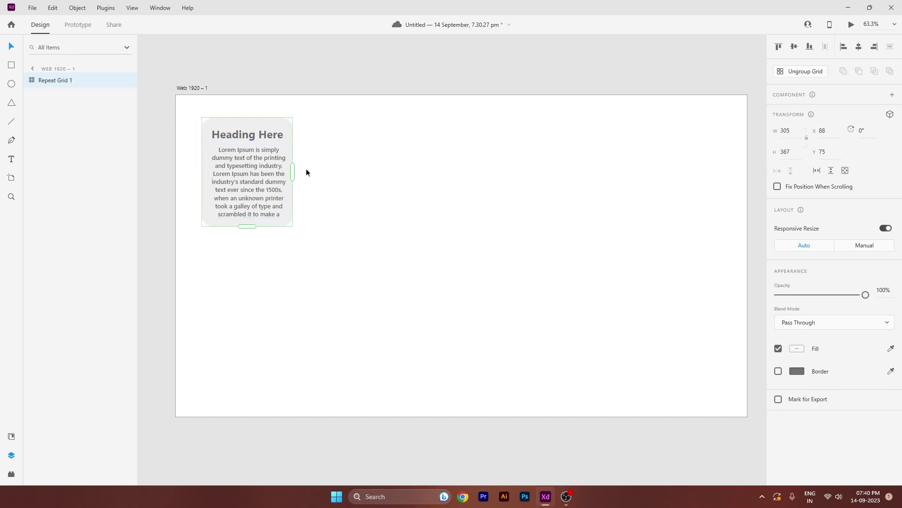
drag(295, 171, 684, 186)
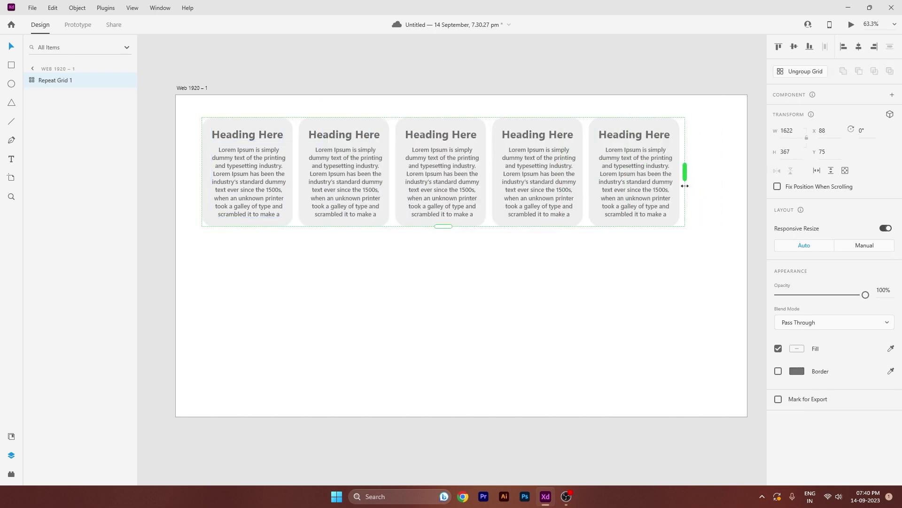
drag(489, 176, 519, 177)
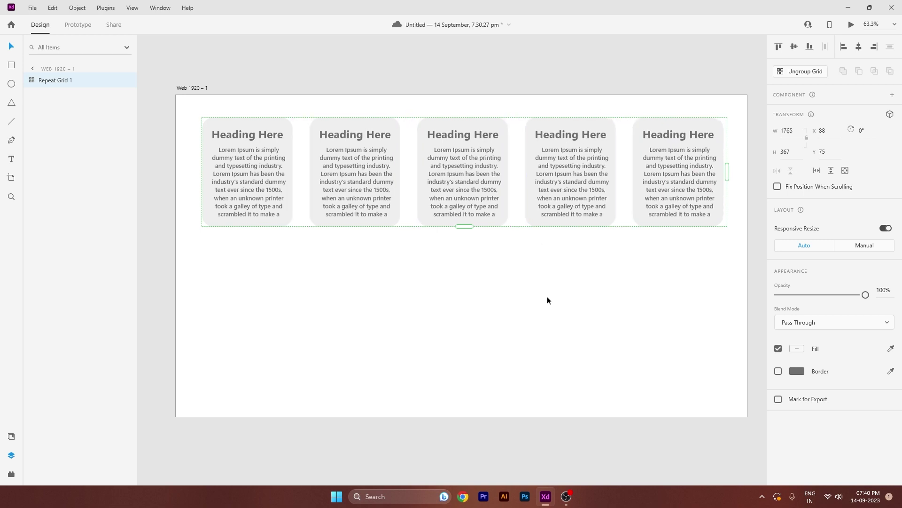
Add a second row of cards with a wider row gap and place the Repeat Grid at about X 91, Y 134
drag(464, 226, 455, 346)
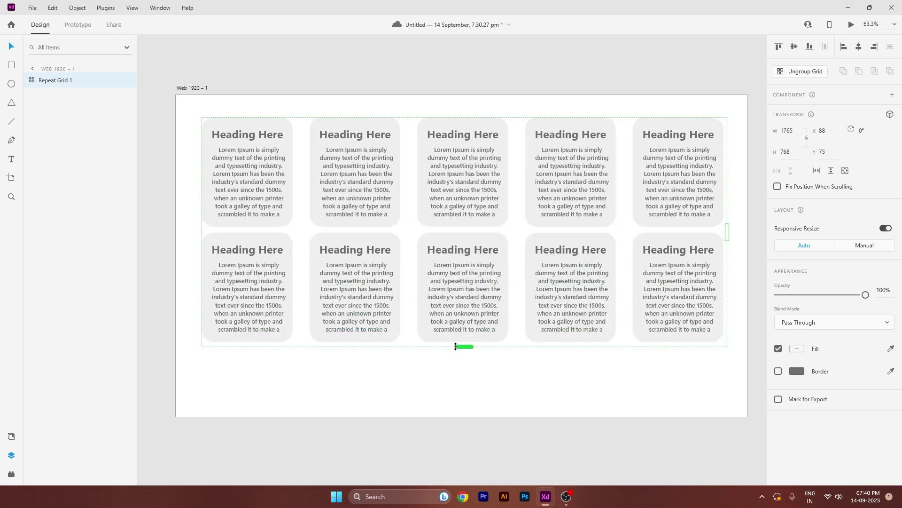
drag(446, 229, 450, 245)
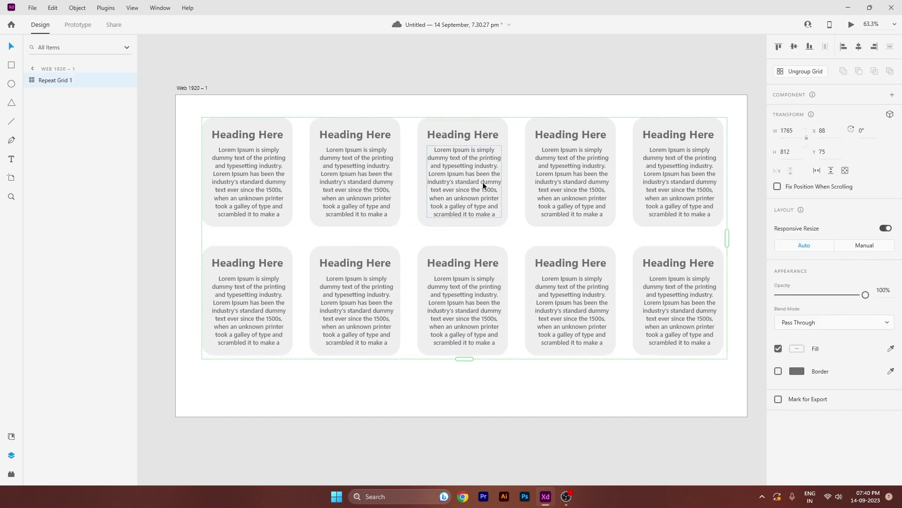
drag(483, 185, 484, 202)
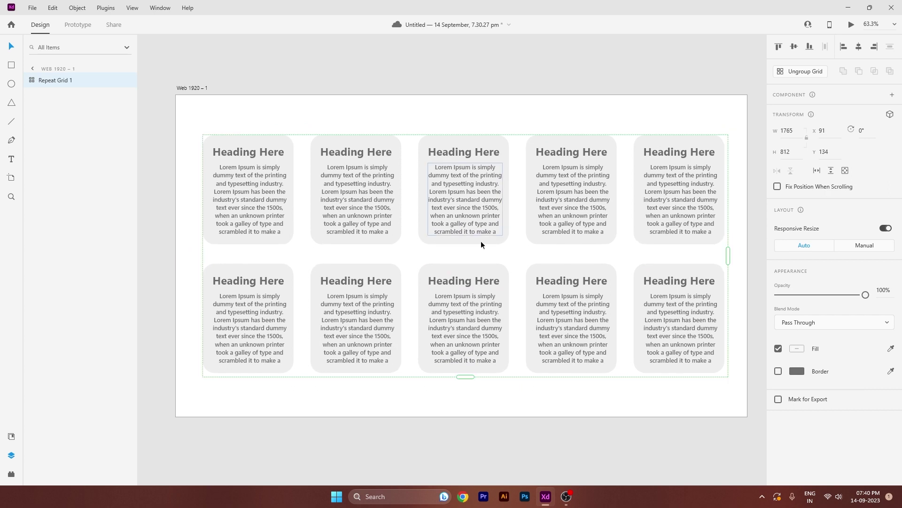
Ungroup the Repeat Grid into separate cards and ungroup the third card in the first row into its parts
right_click(481, 244)
click(491, 316)
click(500, 407)
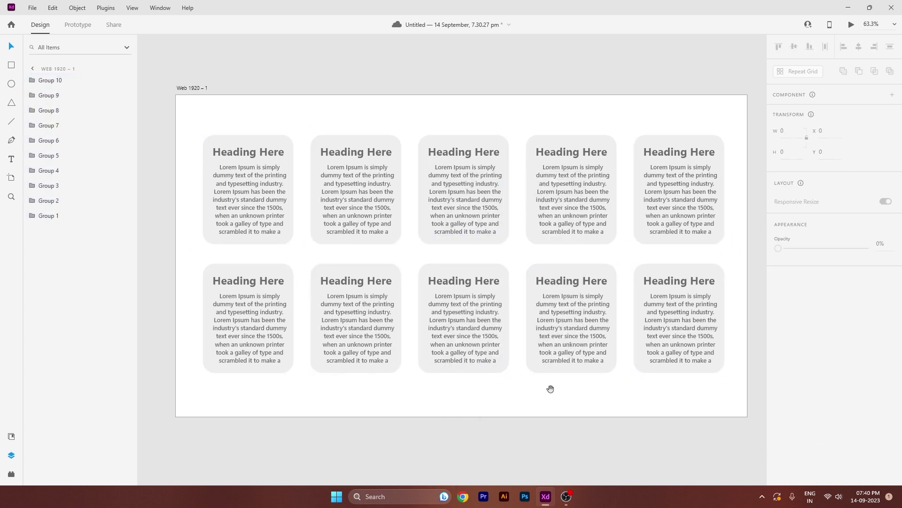
click(422, 164)
right_click(422, 164)
click(454, 309)
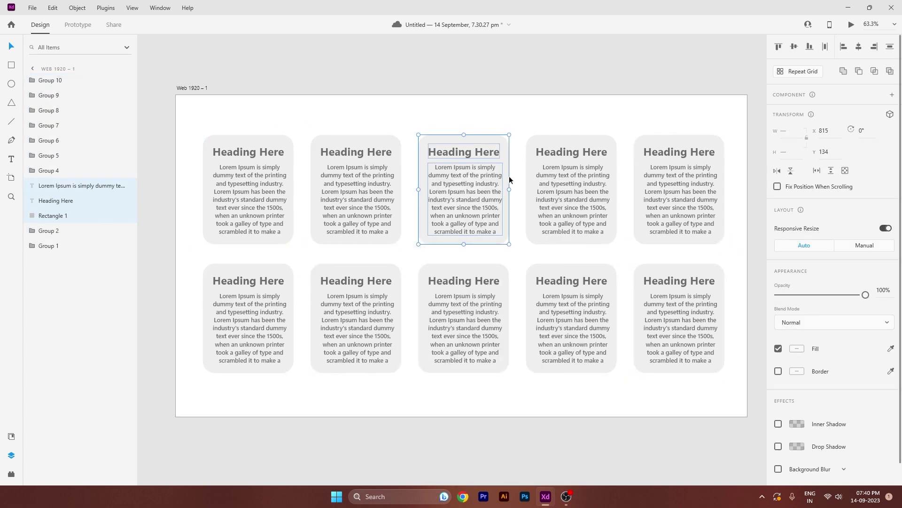
Fill the background rectangle of the third card in the first row with a dark purple
click(552, 105)
click(501, 153)
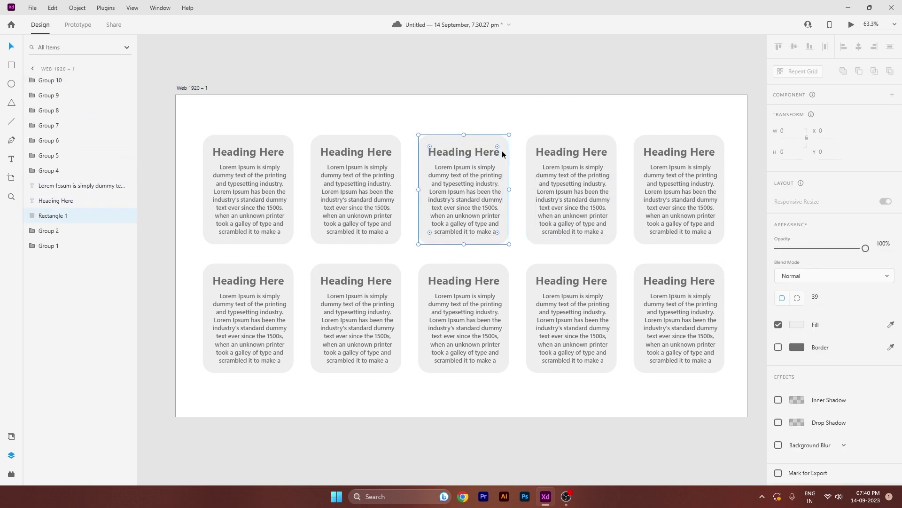
click(798, 370)
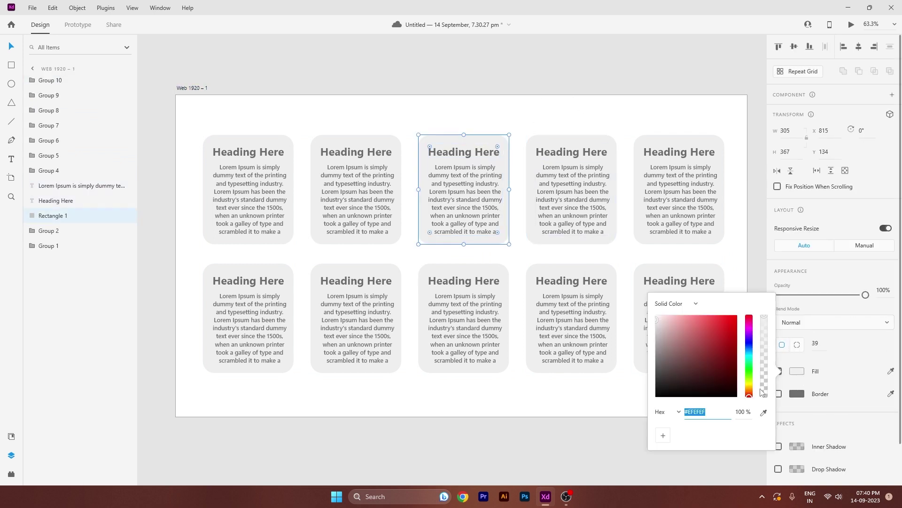
click(712, 358)
drag(712, 358, 725, 369)
drag(749, 360, 721, 357)
click(493, 102)
Recolor the purple card's heading and paragraph white by sampling the artboard background with the eyedropper
click(483, 151)
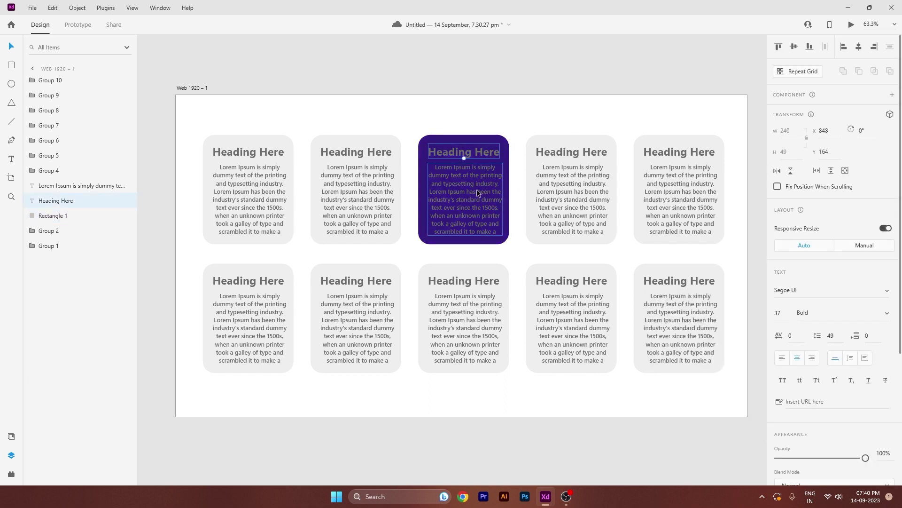
shift+click(477, 192)
key(i)
click(550, 114)
click(10, 44)
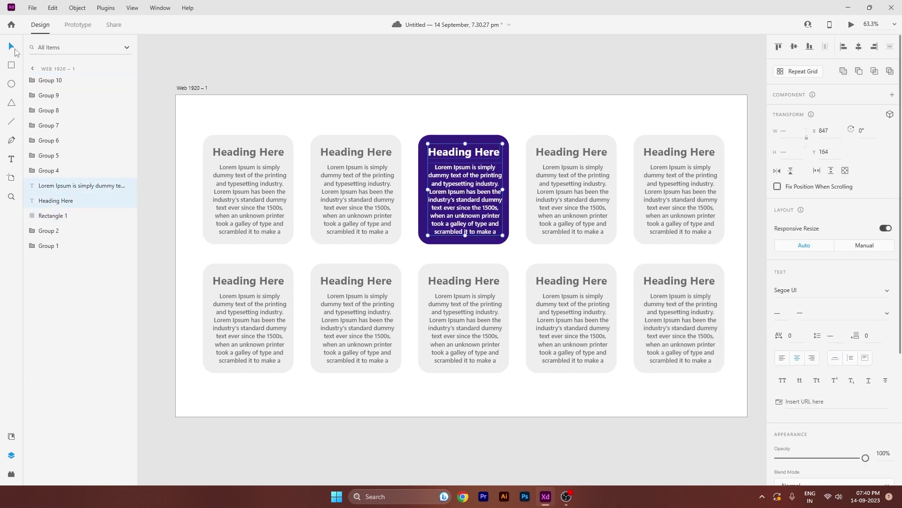
click(404, 98)
scroll(403, 102, down, 2)
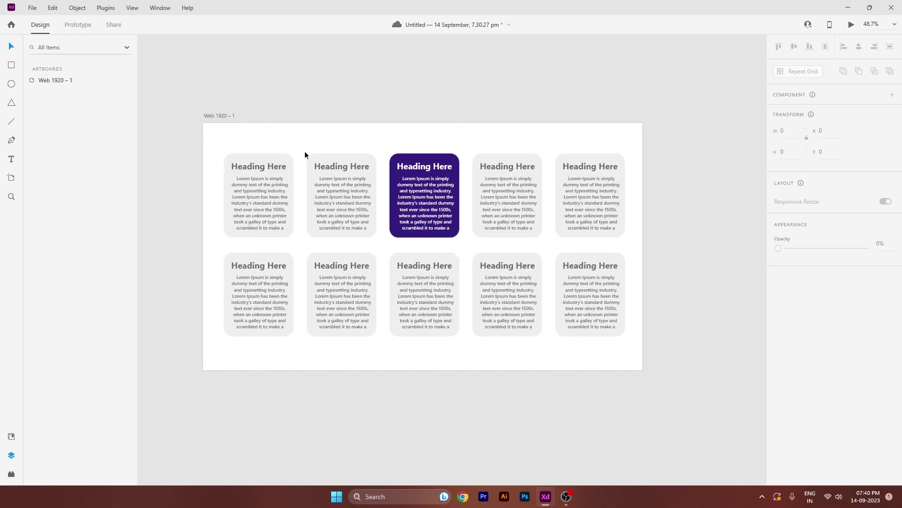
scroll(304, 151, up, 2)
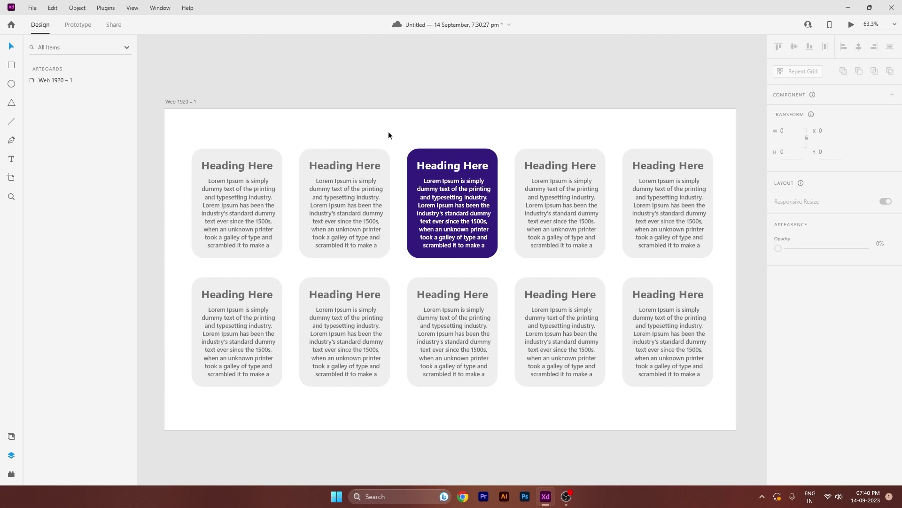
scroll(390, 125, down, 2)
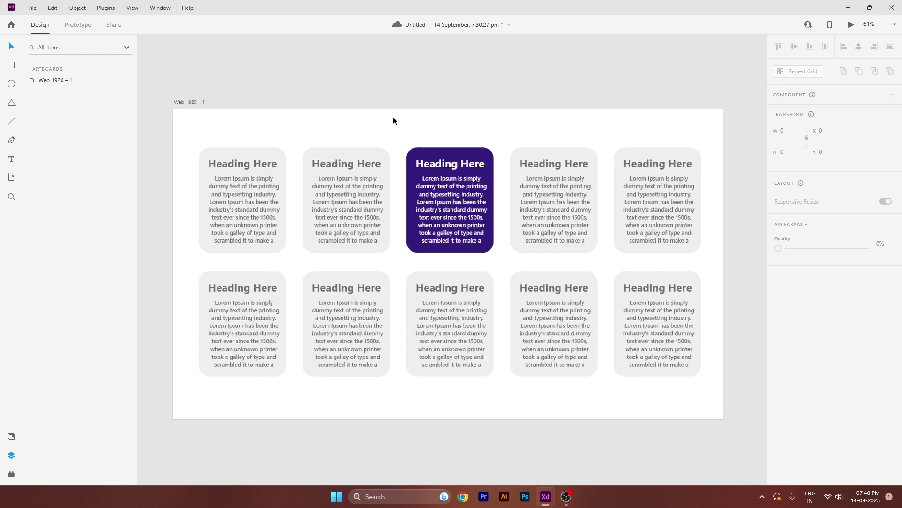
Turn on Responsive Resize for the Web 1920 – 1 artboard, try making it taller, and undo that resize
click(511, 134)
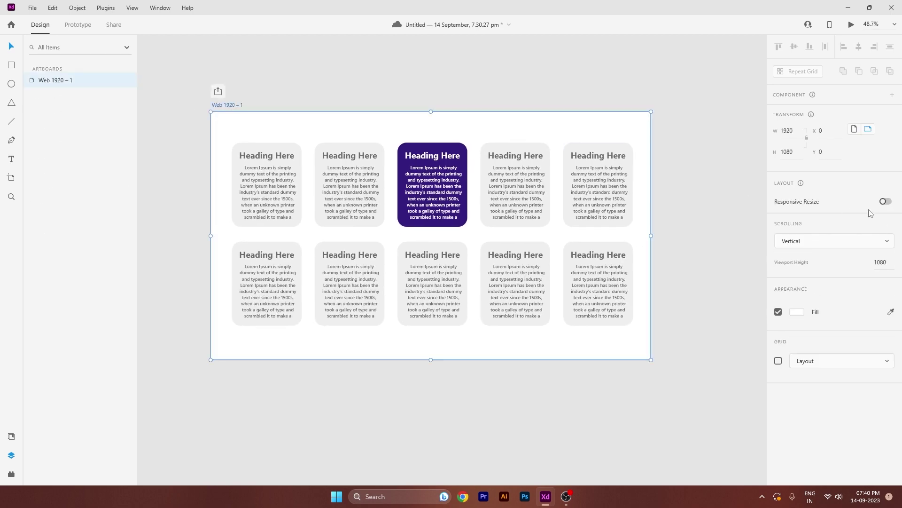
drag(692, 149, 661, 184)
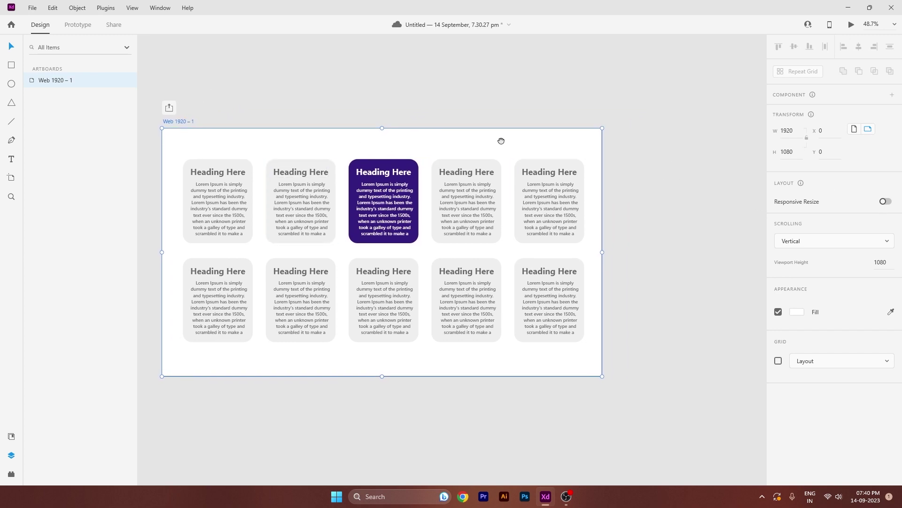
drag(501, 141, 539, 117)
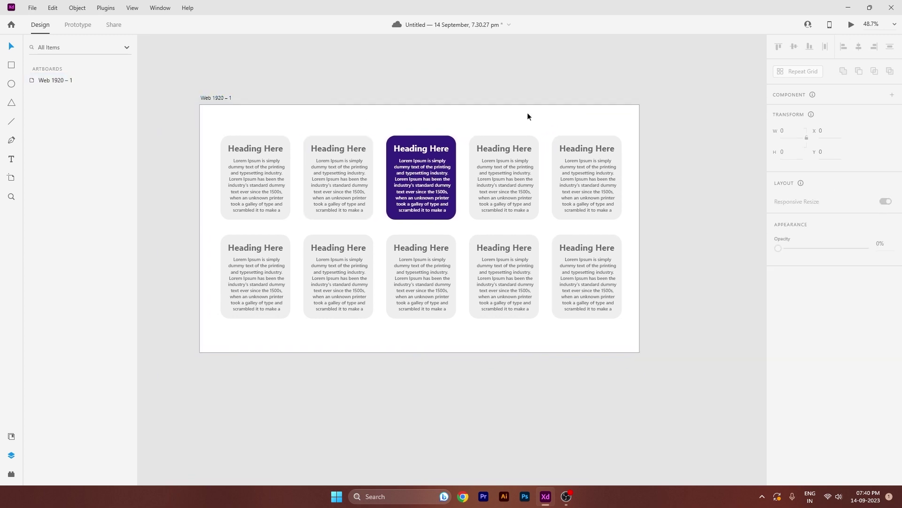
click(885, 201)
scroll(337, 266, down, 2)
drag(410, 332, 395, 440)
key(ctrl+z)
Group the purple card's parts and extend the artboard downward to a height of about 1163
drag(371, 144, 418, 223)
key(ctrl+g)
double_click(406, 325)
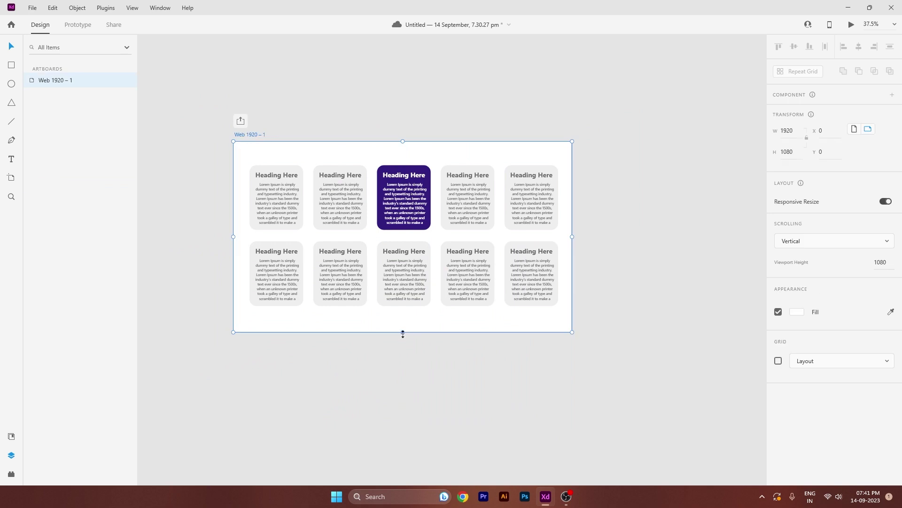
drag(403, 333, 460, 347)
click(574, 248)
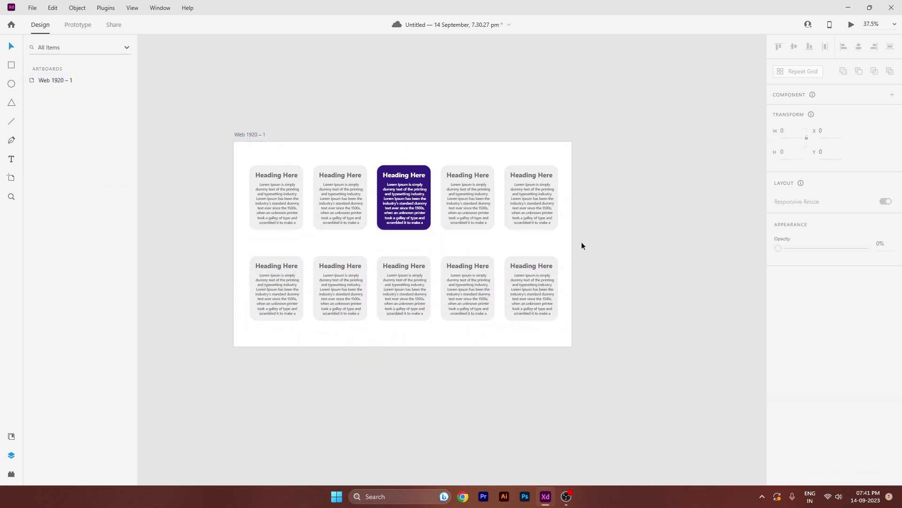
Widen the artboard with Responsive Resize to about 3034 and narrow it back to about 2591
click(569, 244)
drag(571, 244, 716, 249)
scroll(601, 234, down, 2)
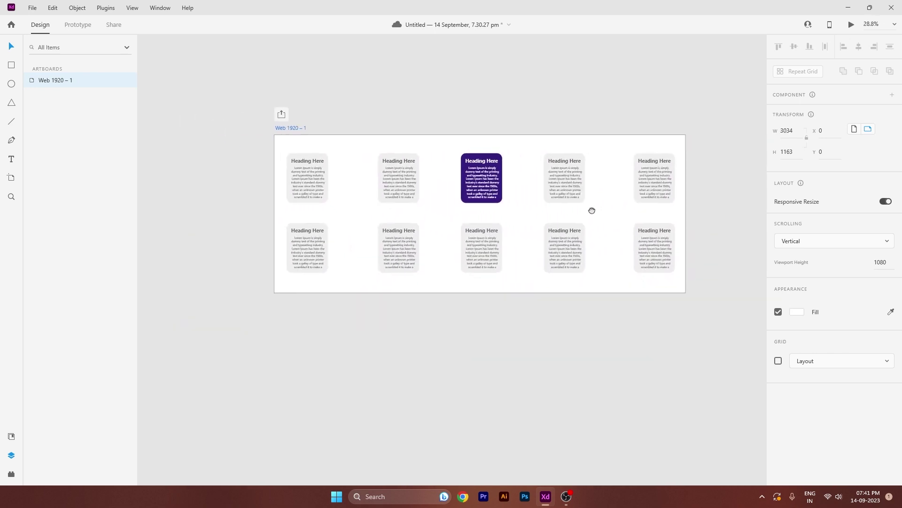
drag(651, 181, 579, 222)
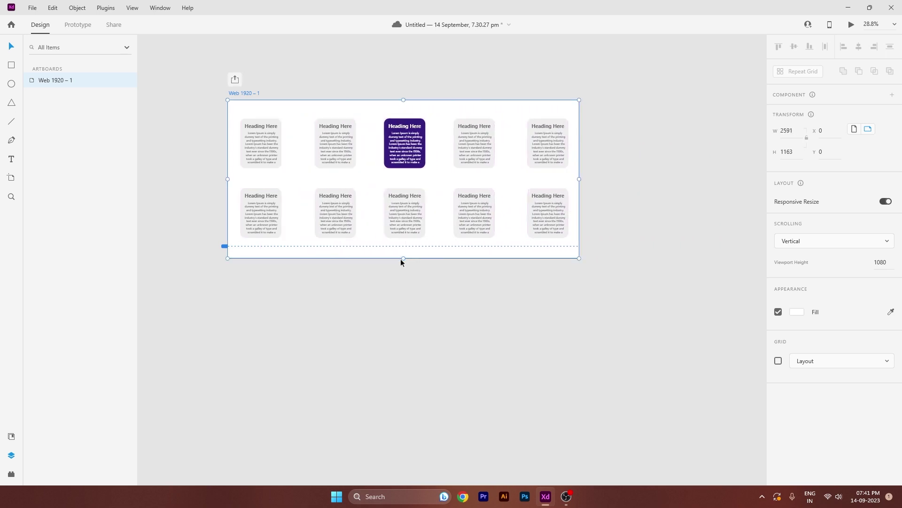
Try making the widened artboard taller and undo the resizes of the artboard
drag(403, 258, 461, 286)
key(ctrl+z)
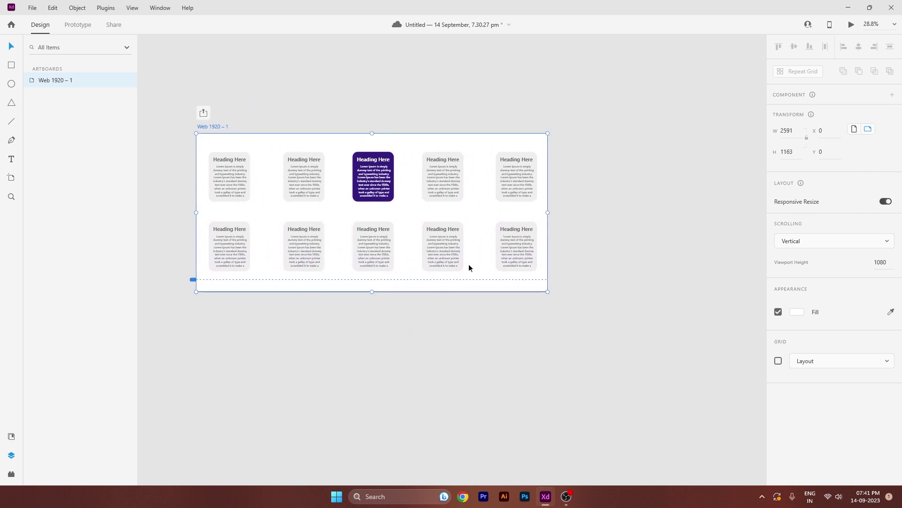
key(ctrl+z)
key(ctrl+z)
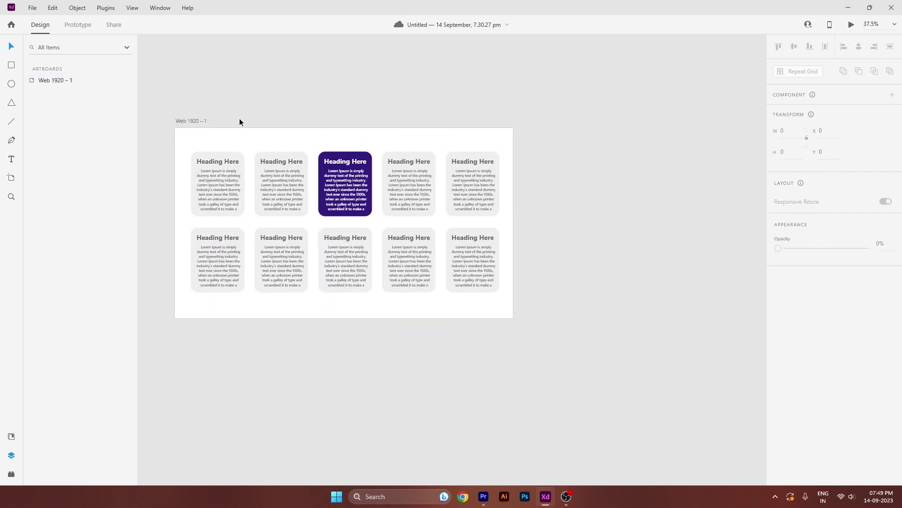
Duplicate the artboard with its cards beside the original, at about X 1969, Y 0
click(187, 121)
drag(187, 121, 535, 119)
drag(670, 109, 469, 104)
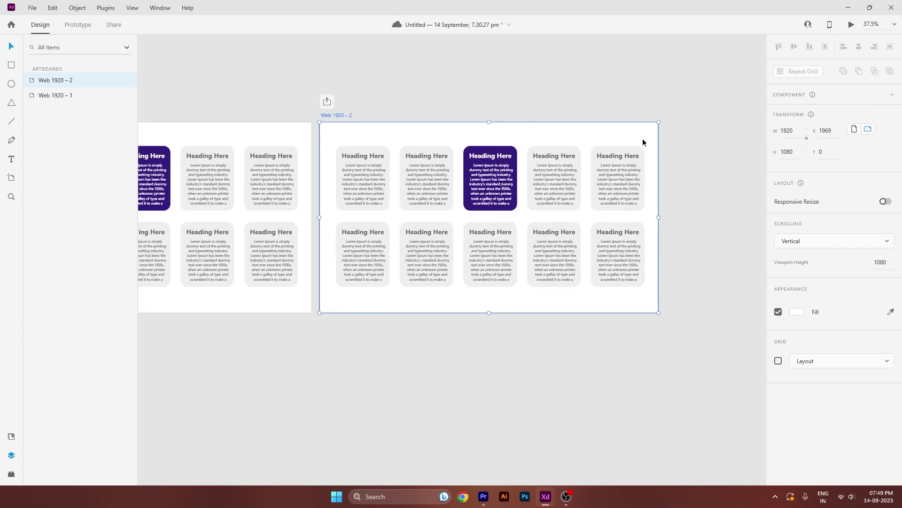
drag(634, 134, 635, 143)
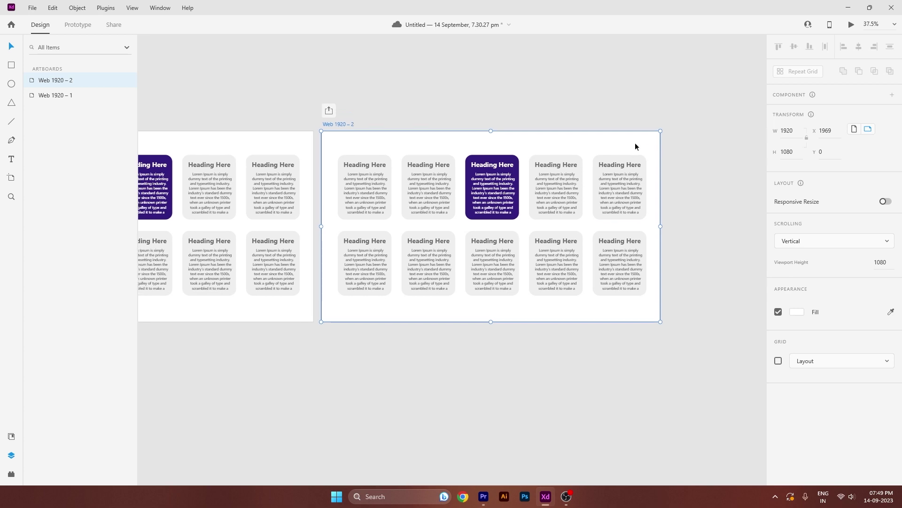
Turn on Responsive Resize for the duplicated artboard and narrow it to a width of about 494
click(885, 202)
mouse_move(661, 227)
mouse_down()
mouse_move(399, 232)
mouse_move(570, 254)
mouse_move(656, 238)
mouse_up()
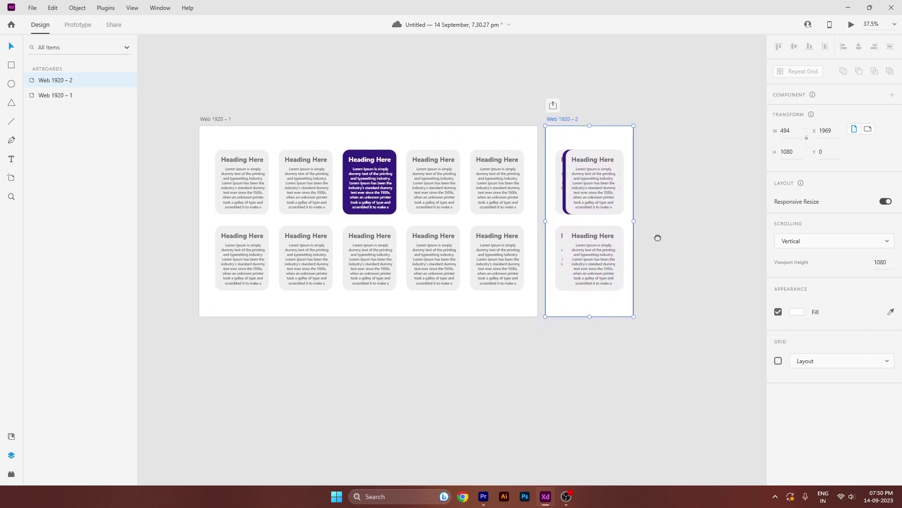
scroll(583, 207, up, 2)
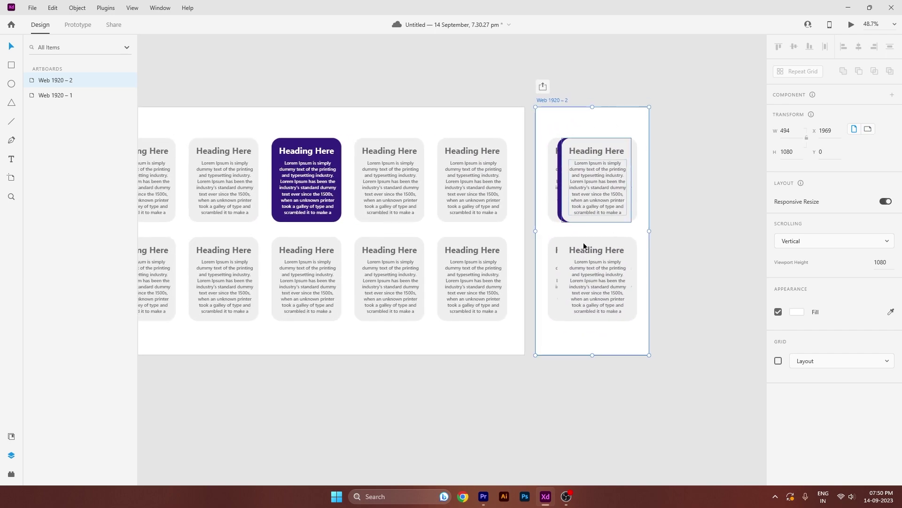
drag(676, 226, 594, 218)
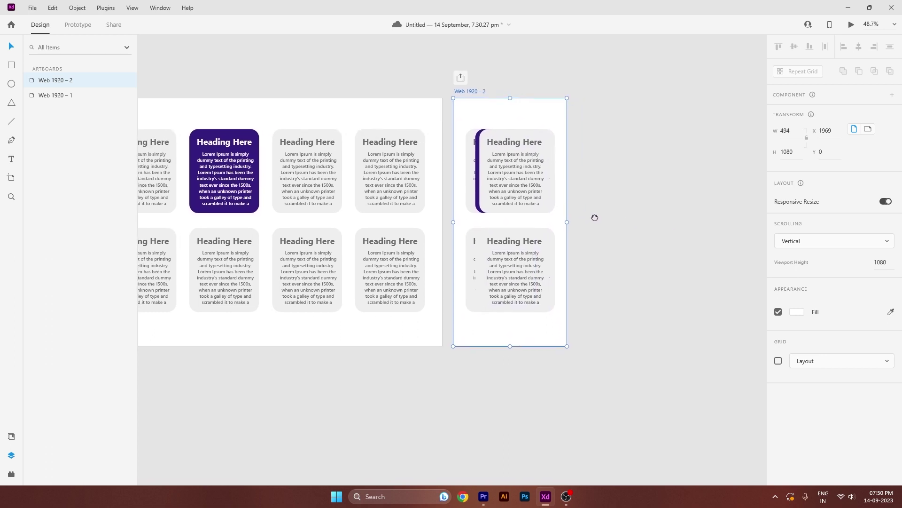
Check the overlapping cards on the narrowed artboard, try widening that artboard, and undo the widening
click(518, 172)
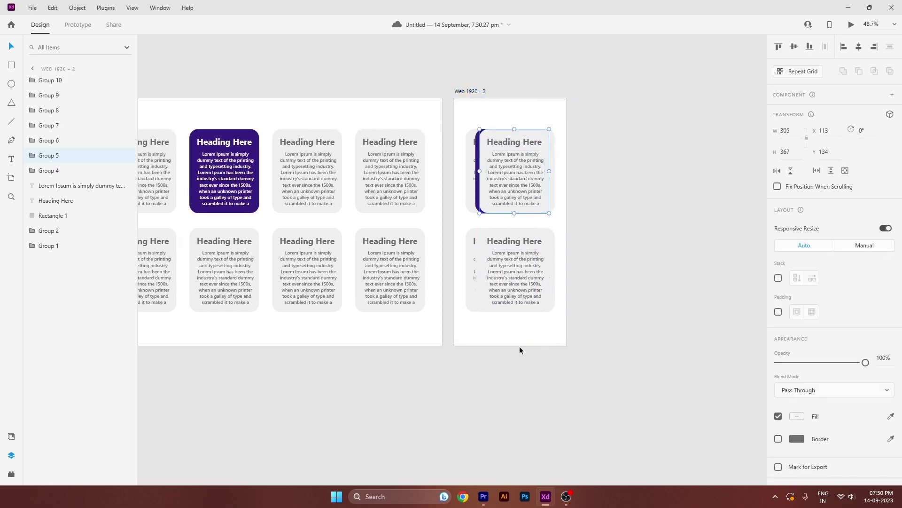
drag(468, 278, 561, 272)
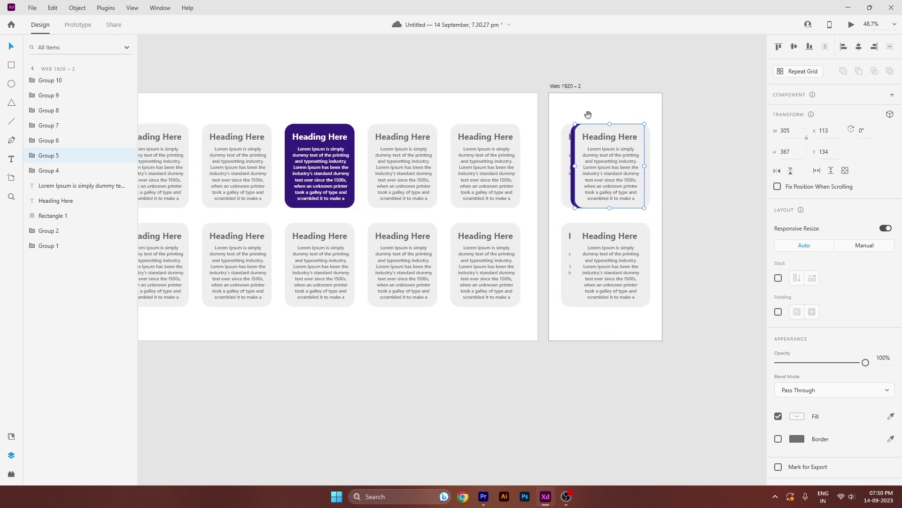
scroll(587, 115, right, 4)
click(534, 109)
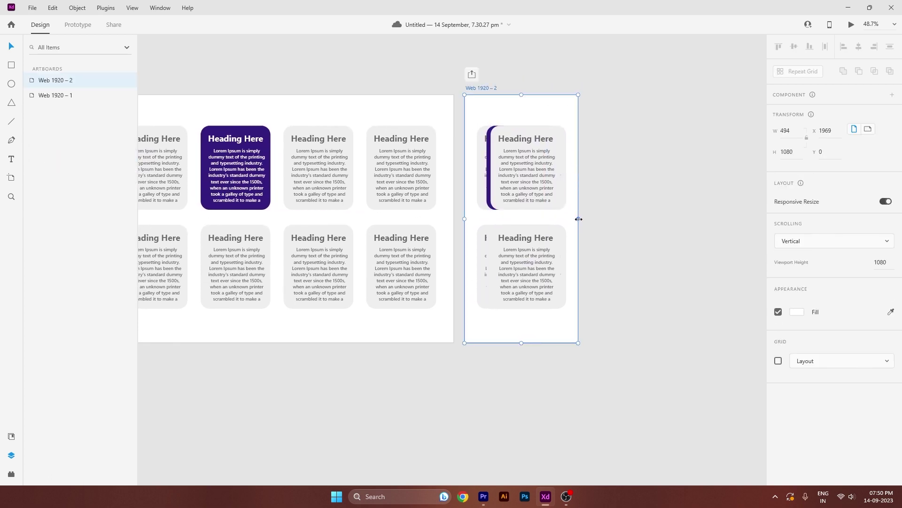
drag(579, 219, 709, 226)
key(ctrl+z)
click(708, 226)
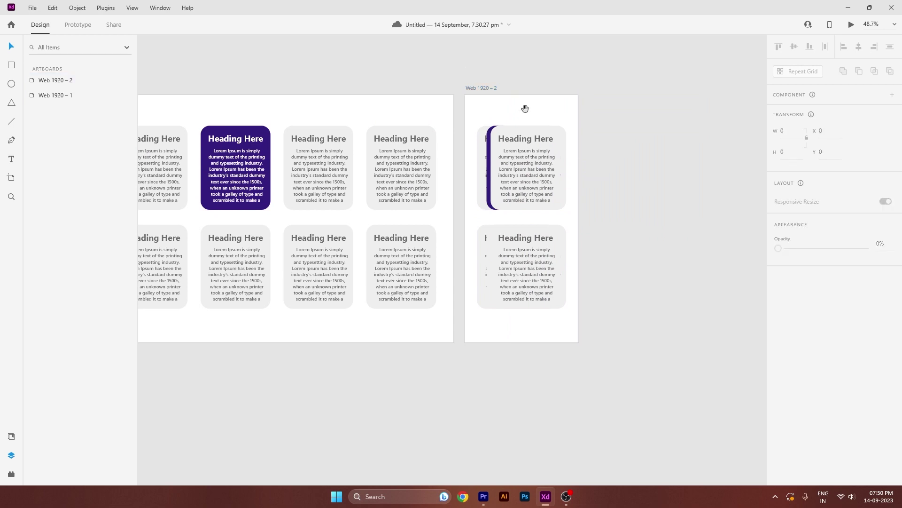
Delete all cards on the duplicated artboard and the artboard itself
drag(525, 109, 583, 327)
key(Delete)
click(506, 144)
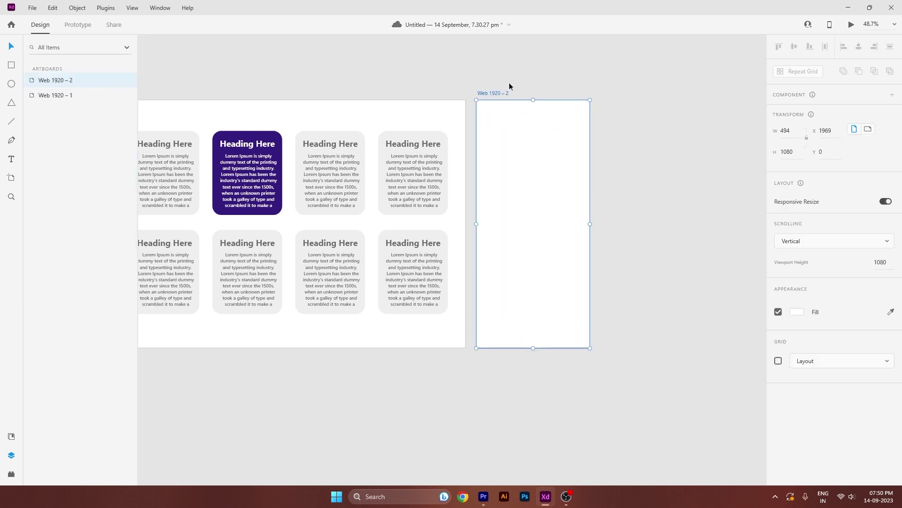
key(Delete)
Copy the purple card's rectangle, heading and paragraph onto the pasteboard beside the artboard, at about X 2197, Y 134
scroll(334, 90, left, 5)
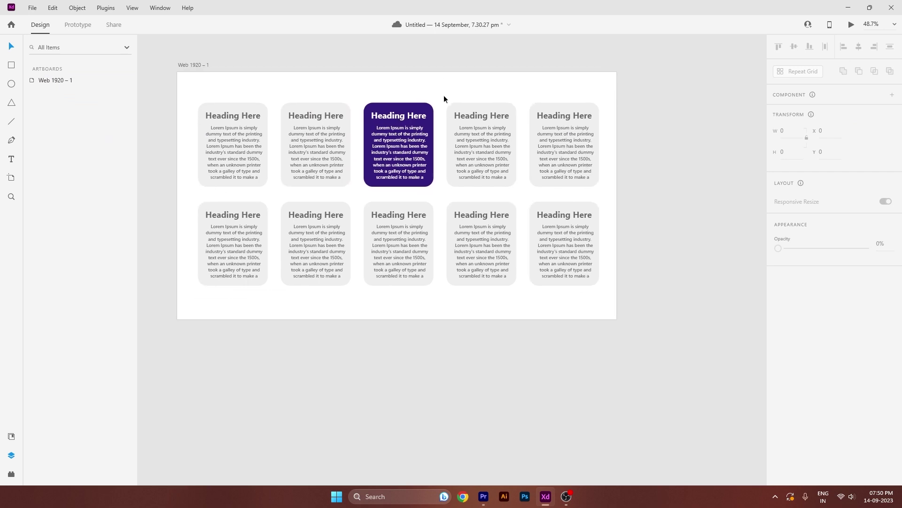
click(426, 109)
drag(440, 81, 412, 99)
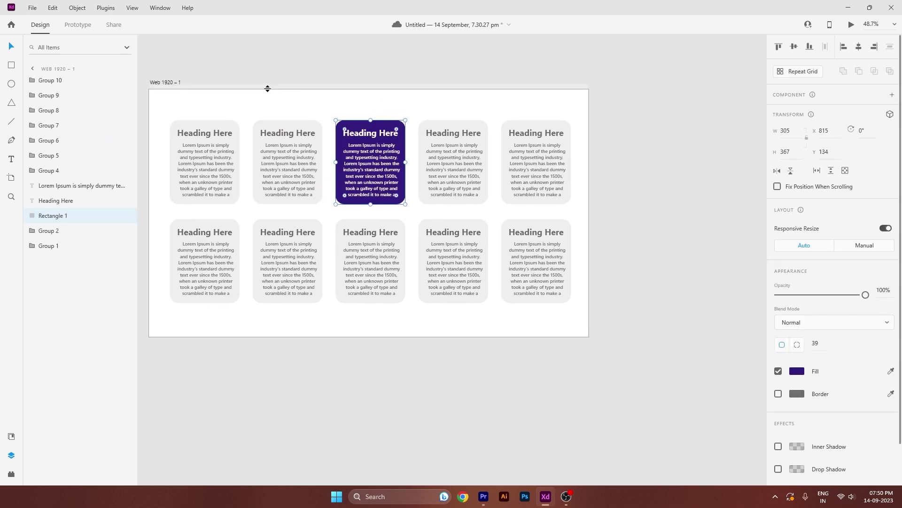
scroll(275, 114, down, 3)
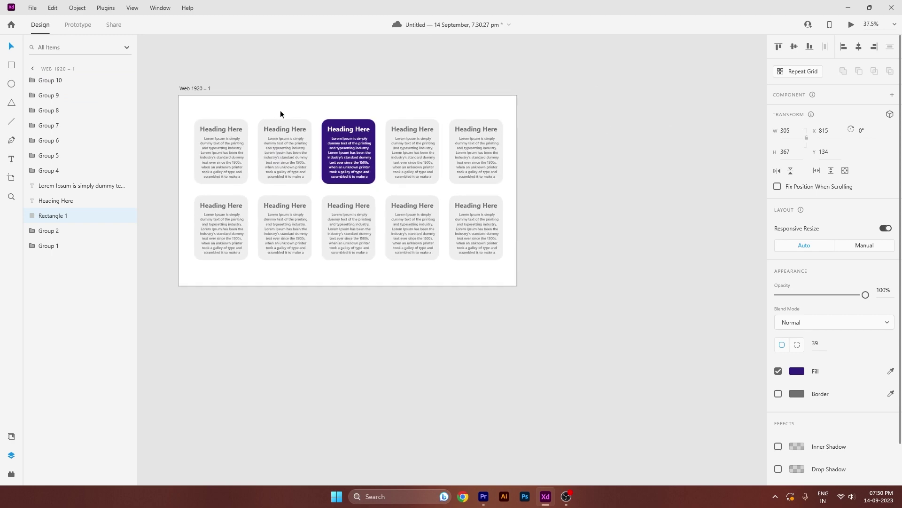
click(327, 97)
drag(344, 101, 365, 154)
alt+drag(364, 153, 608, 154)
drag(660, 152, 564, 152)
Try resizing the copied purple card's rectangle, heading and paragraph together, and undo the resize
click(469, 139)
click(464, 145)
key(ctrl+z)
click(563, 123)
drag(553, 100, 411, 214)
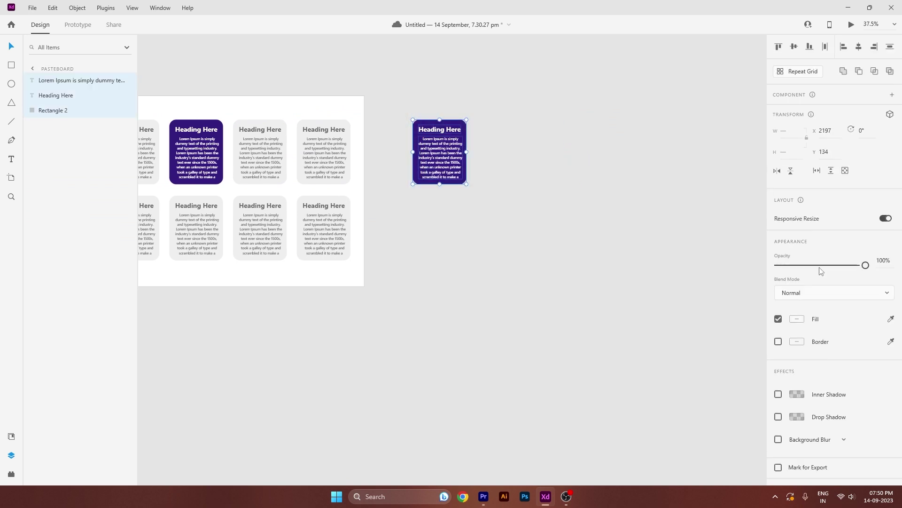
drag(441, 184, 462, 179)
key(ctrl+z)
Delete the copied purple card's rectangle, heading and paragraph from the pasteboard
click(473, 201)
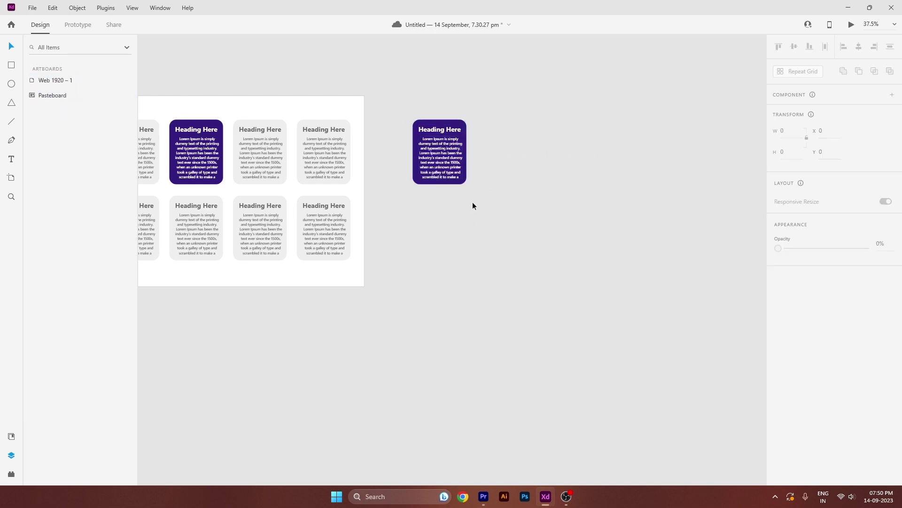
drag(422, 218, 632, 231)
drag(618, 110, 712, 292)
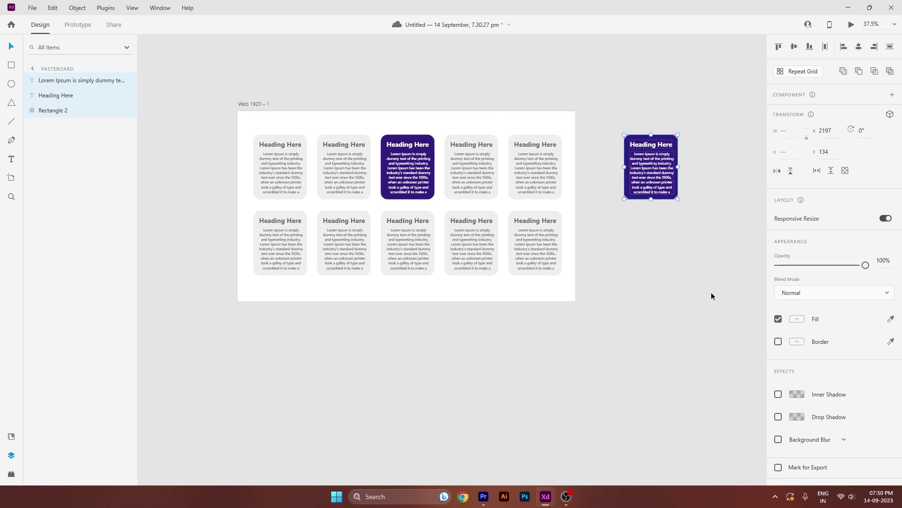
key(Delete)
Select the fourth card in the first row and save the document
scroll(352, 176, up, 1)
scroll(351, 176, up, 3)
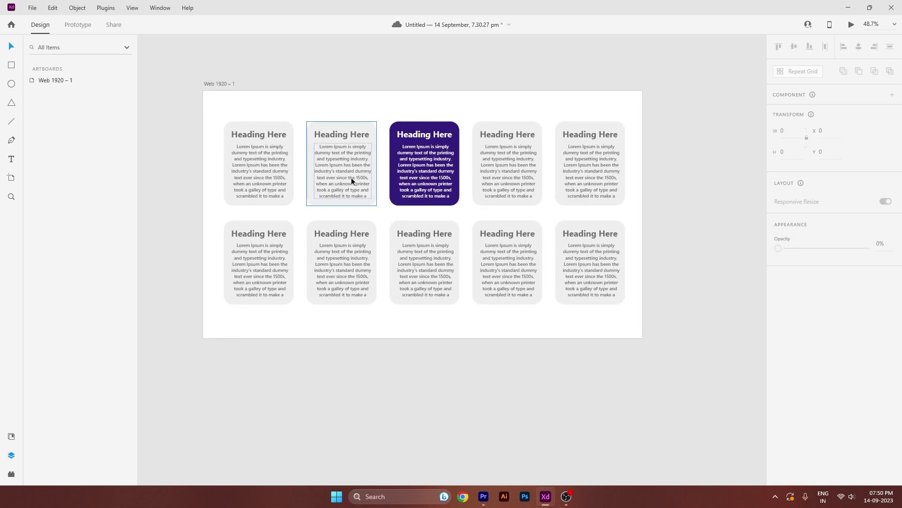
drag(527, 193, 533, 222)
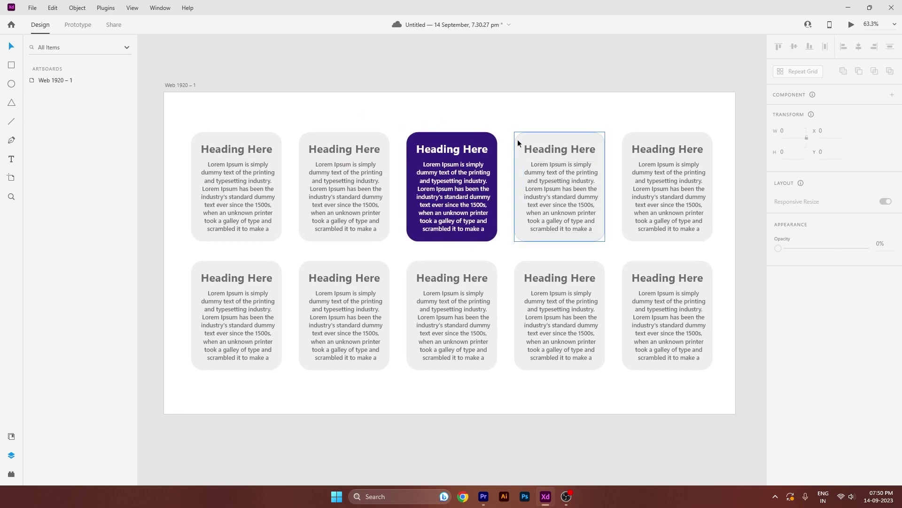
click(592, 193)
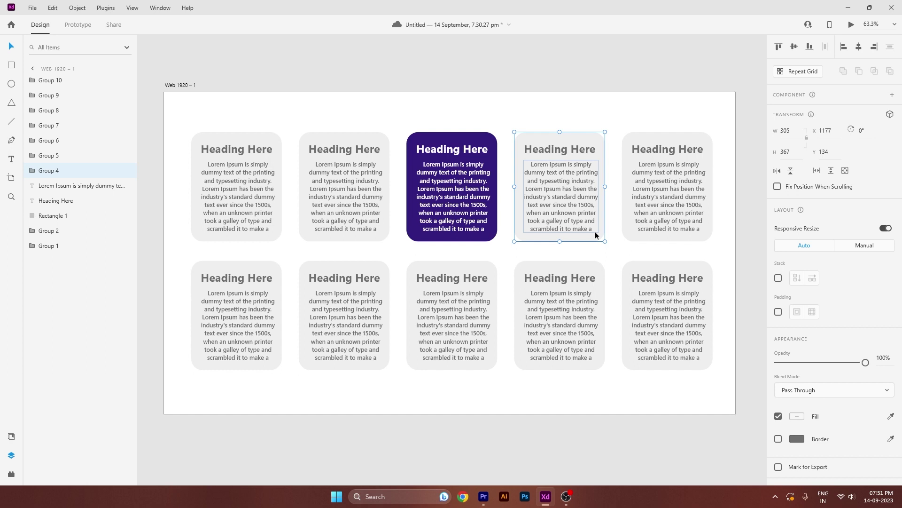
key(ctrl+s)
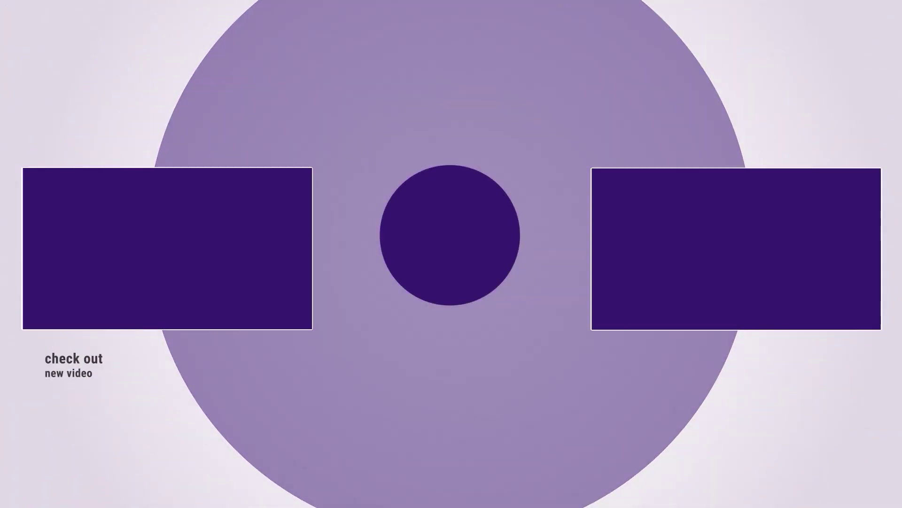